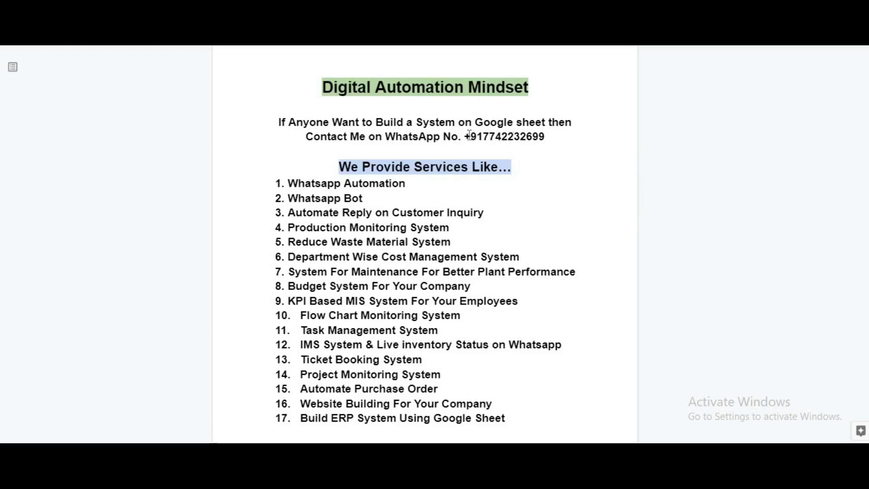
- Highlight the contact number and the WhatsApp Automation, Whatsapp Bot, Automate Reply, Production and Reduce Waste services
drag(465, 135, 552, 137)
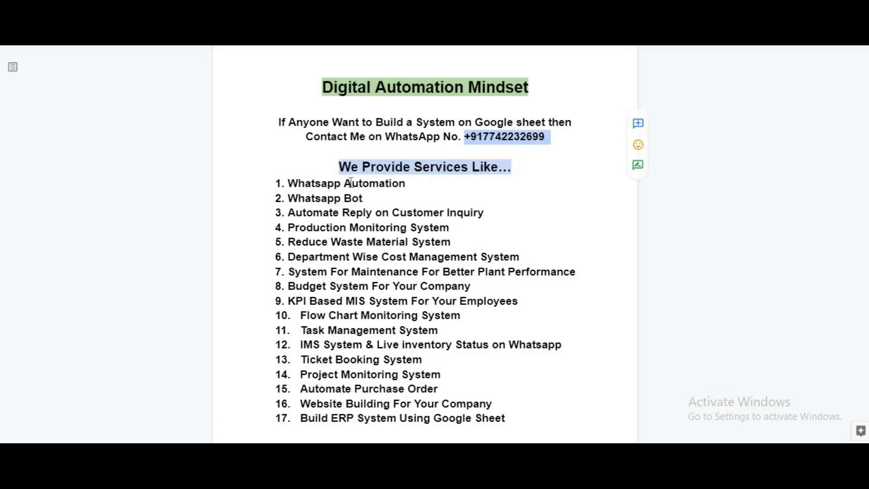
drag(351, 183, 361, 183)
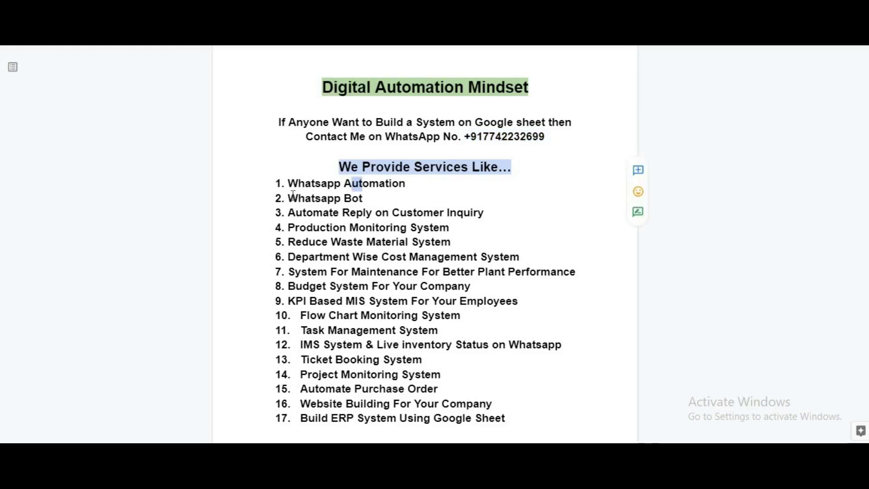
drag(288, 198, 363, 198)
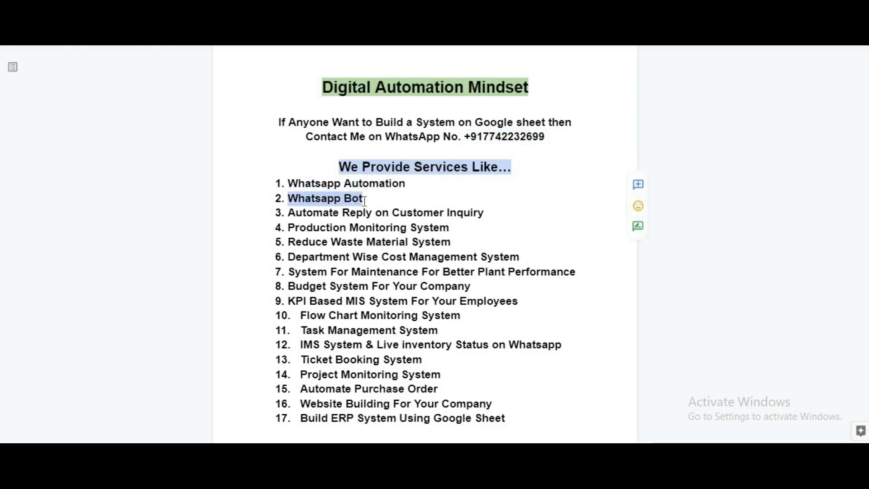
drag(289, 213, 488, 214)
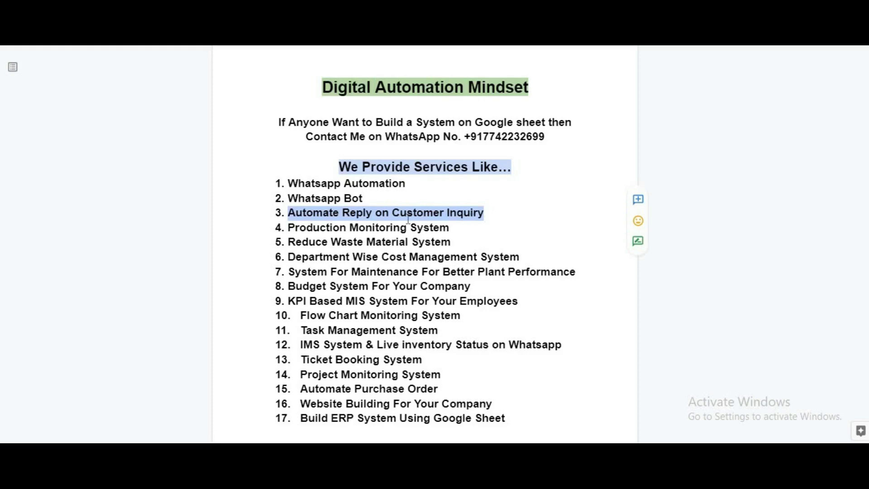
click(298, 227)
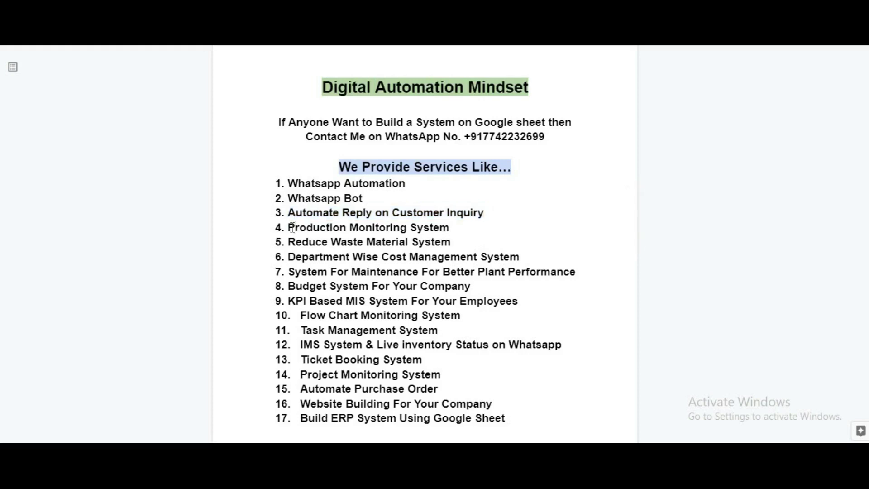
drag(288, 227, 367, 230)
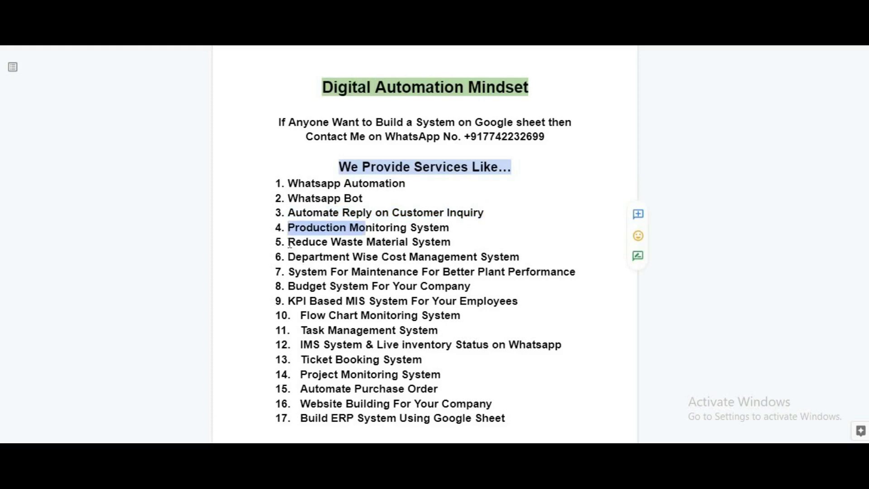
drag(295, 242, 366, 242)
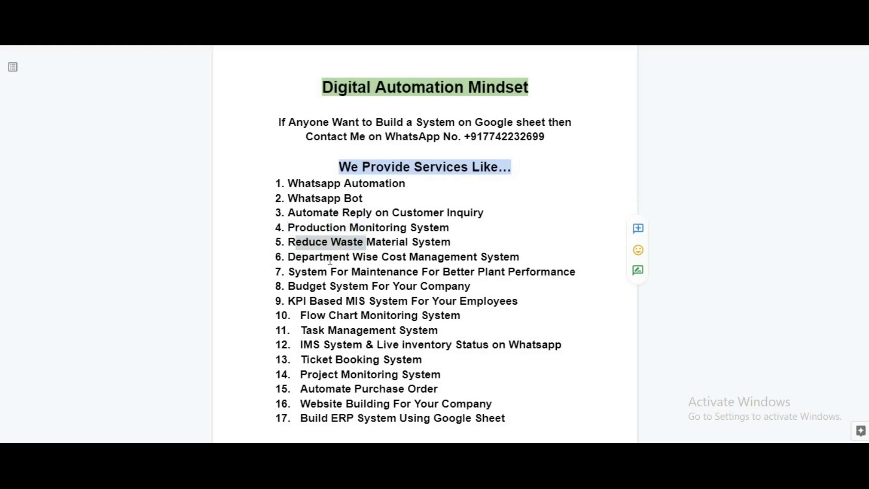
- Highlight the plant maintenance, Budget System, KPI Based MIS System and IMS service items
right_click(465, 261)
click(428, 259)
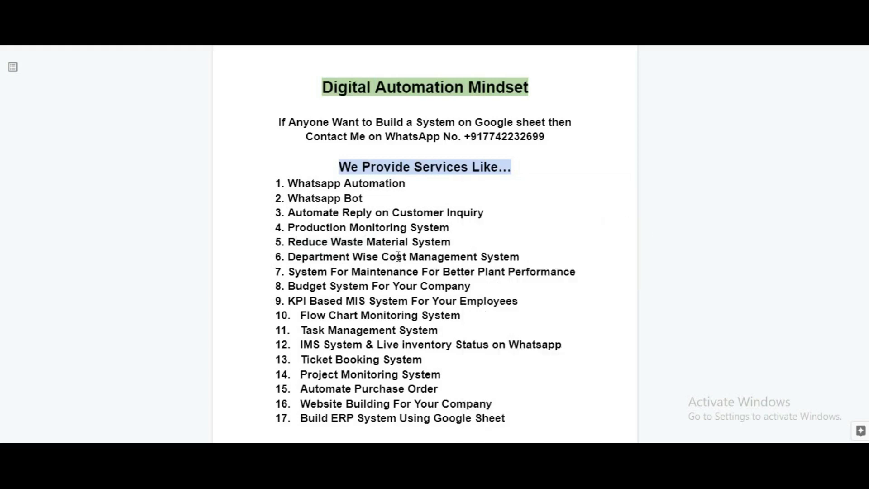
right_click(410, 258)
drag(290, 272, 576, 277)
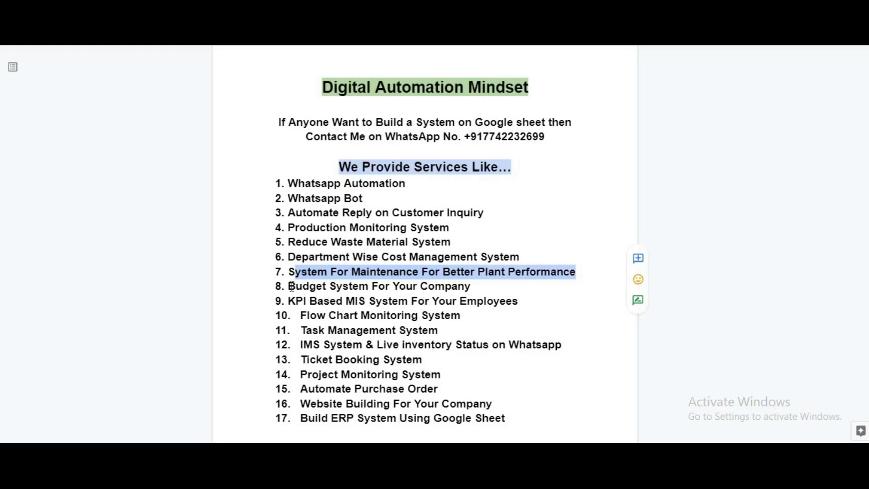
drag(292, 286, 478, 287)
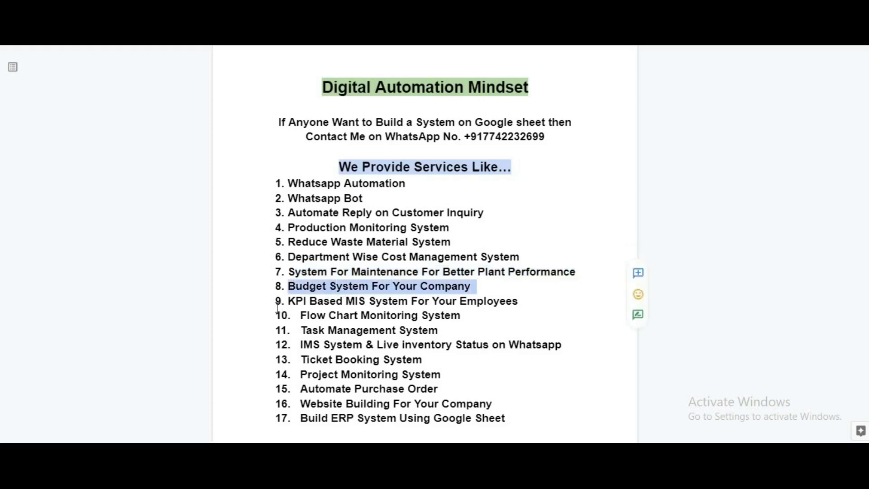
mouse_move(288, 301)
mouse_down()
mouse_move(406, 290)
mouse_move(518, 312)
mouse_up()
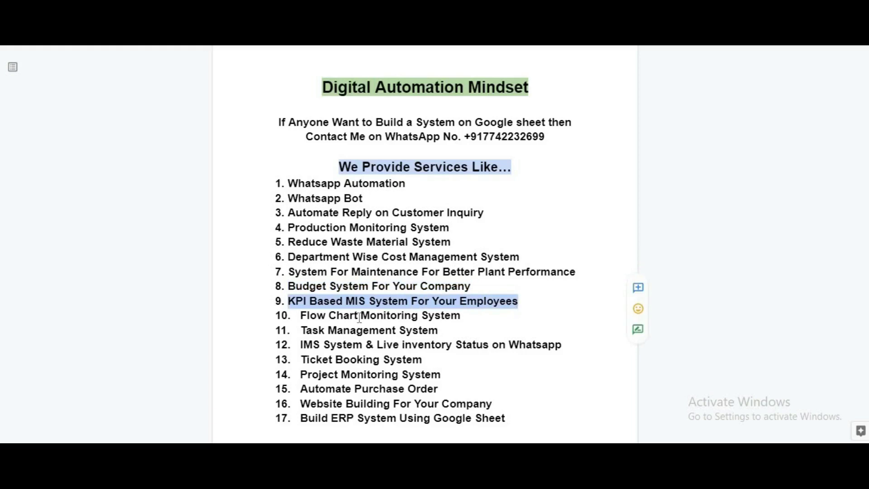
click(302, 313)
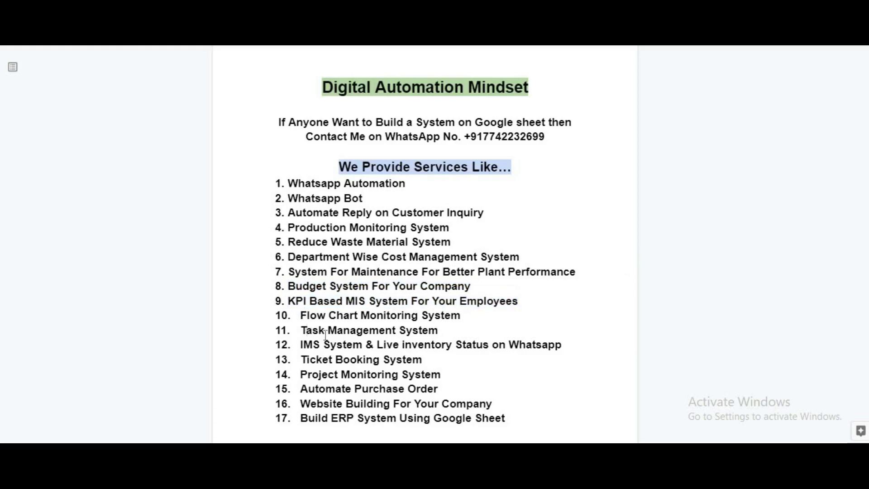
drag(320, 345, 301, 344)
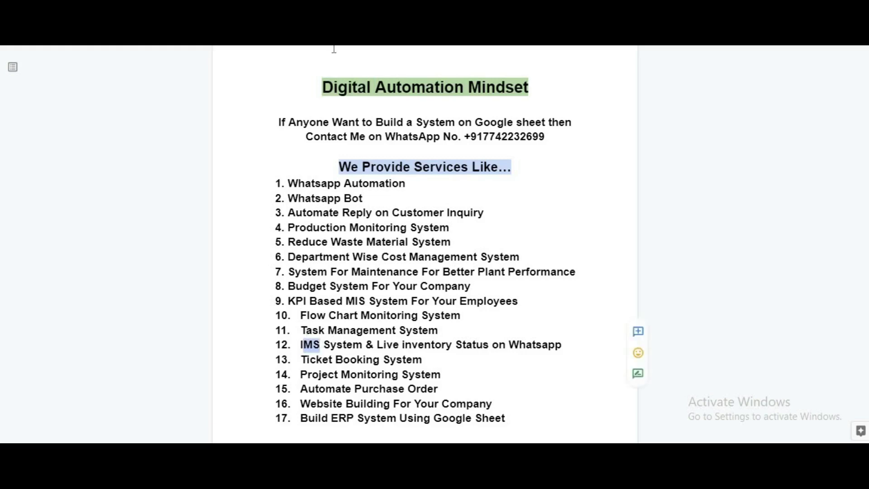
shift+click(324, 87)
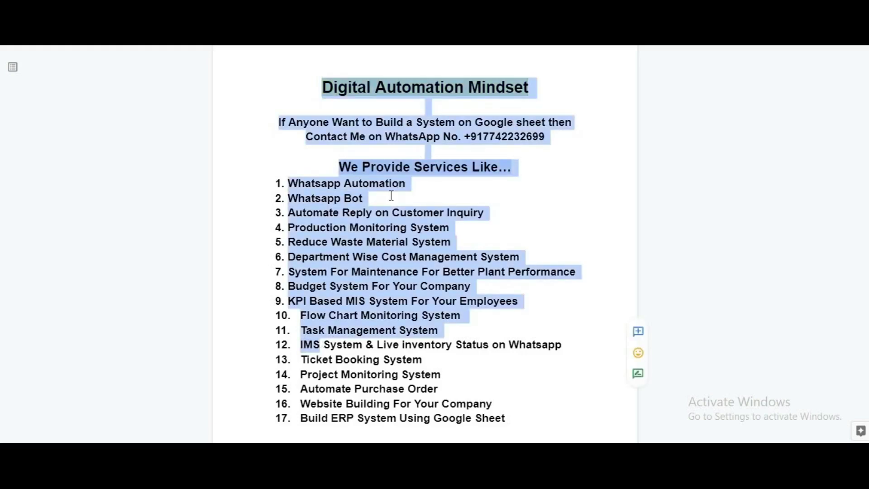
click(316, 348)
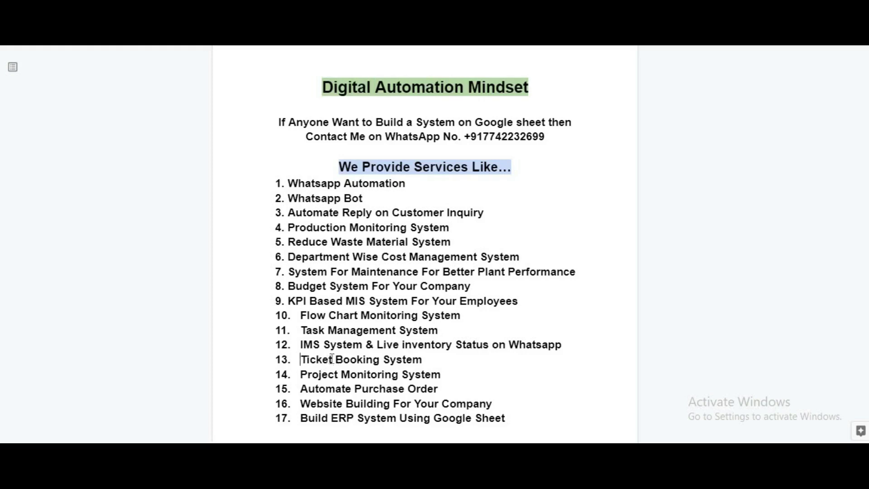
- Highlight the Ticket, Project, Automate Purchase Order, Website Building and Build ERP System items, then jump to the end
drag(334, 360, 302, 358)
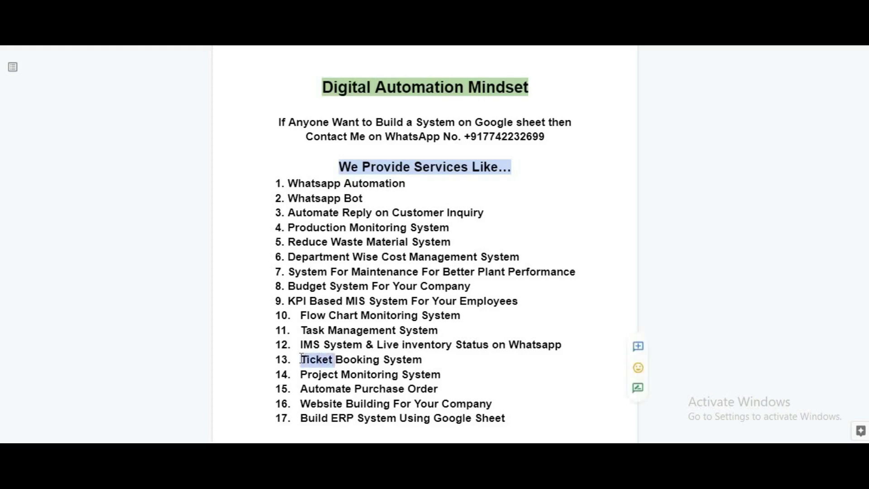
click(334, 375)
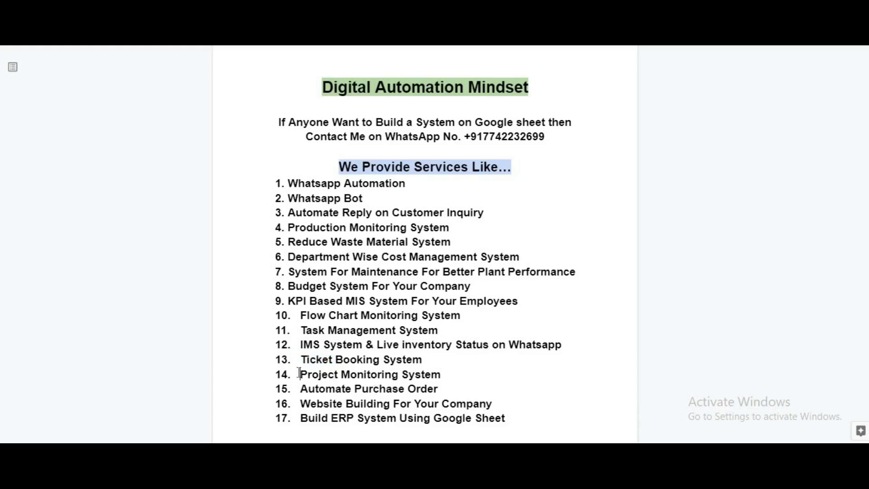
drag(307, 374, 340, 374)
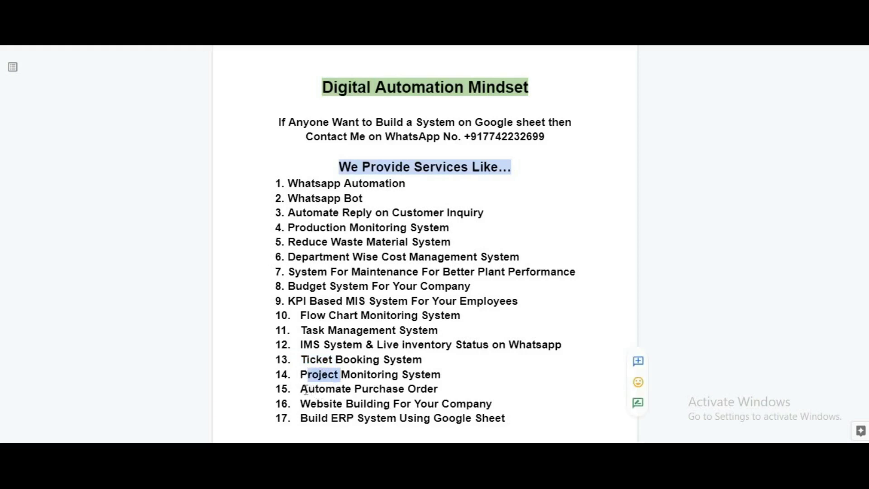
drag(301, 389, 439, 390)
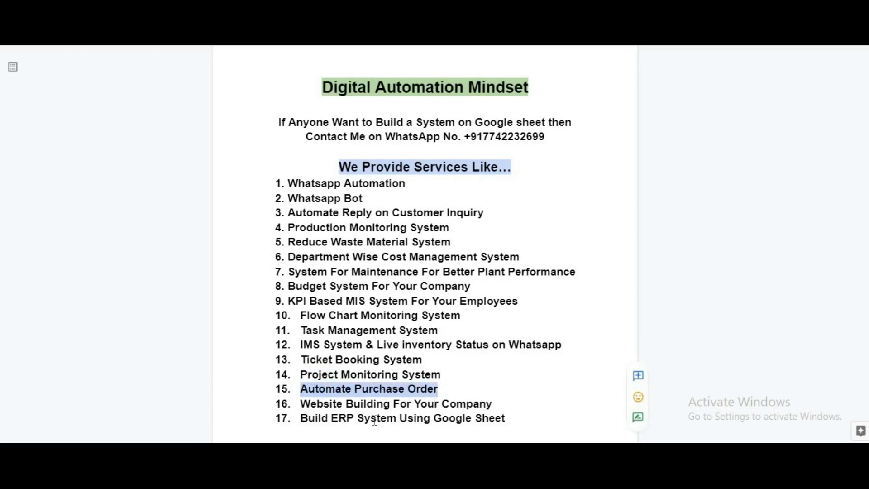
drag(301, 403, 493, 404)
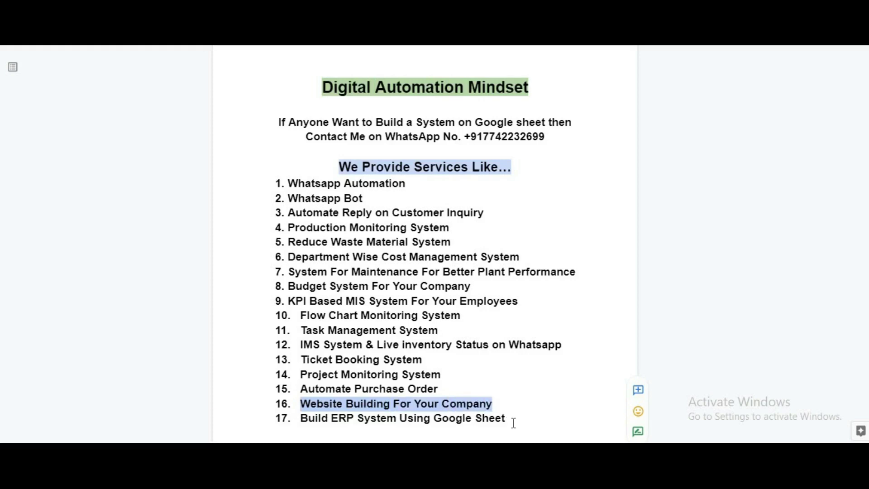
drag(505, 418, 308, 418)
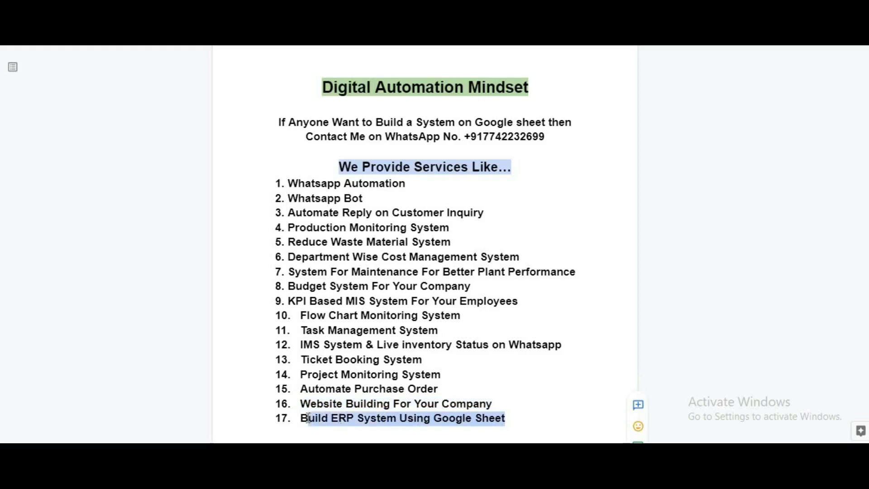
key(ctrl+End)
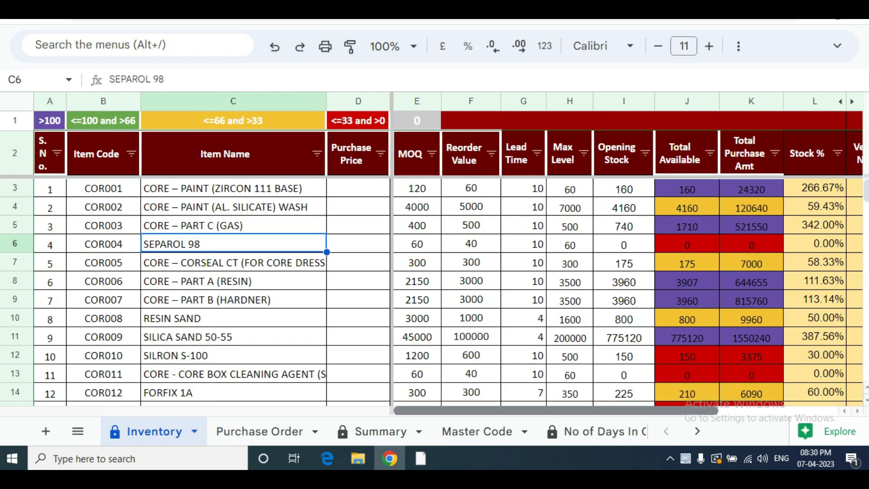
- Inspect item C8 and the Total Available formulas in J3 and J6, then switch to Purchase Order
mouse_move(556, 410)
mouse_down()
mouse_move(676, 410)
mouse_move(556, 411)
mouse_up()
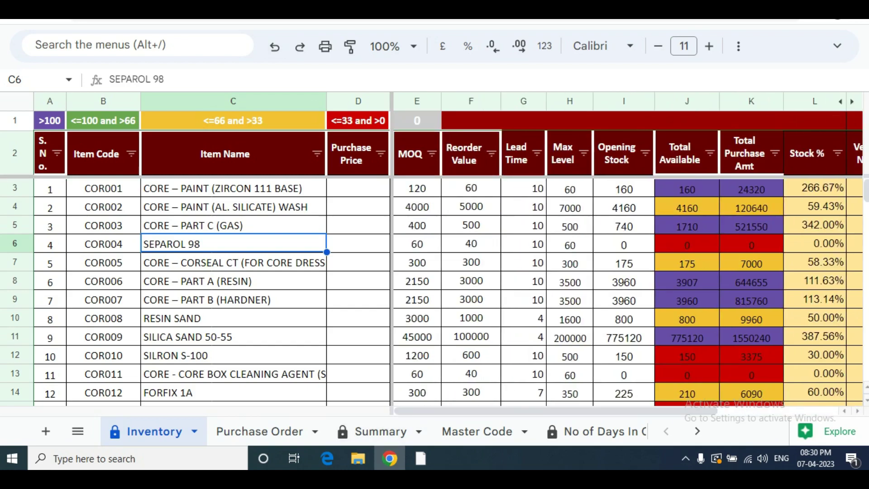
click(233, 281)
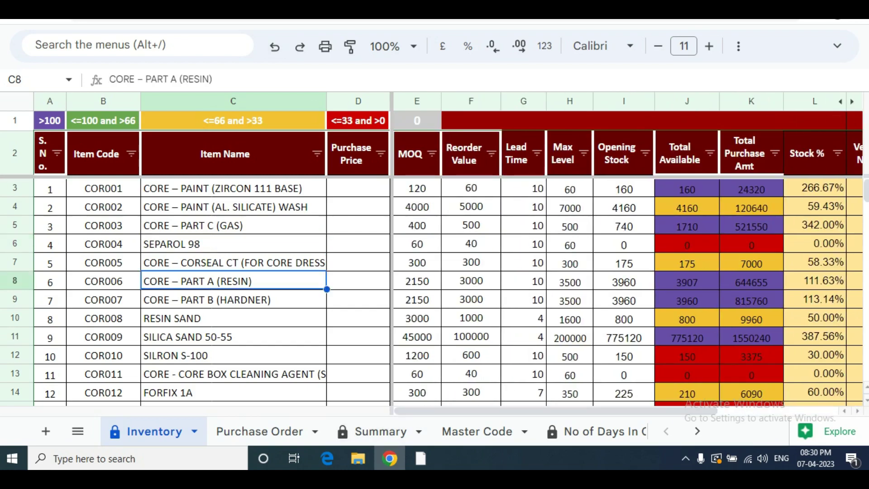
click(687, 189)
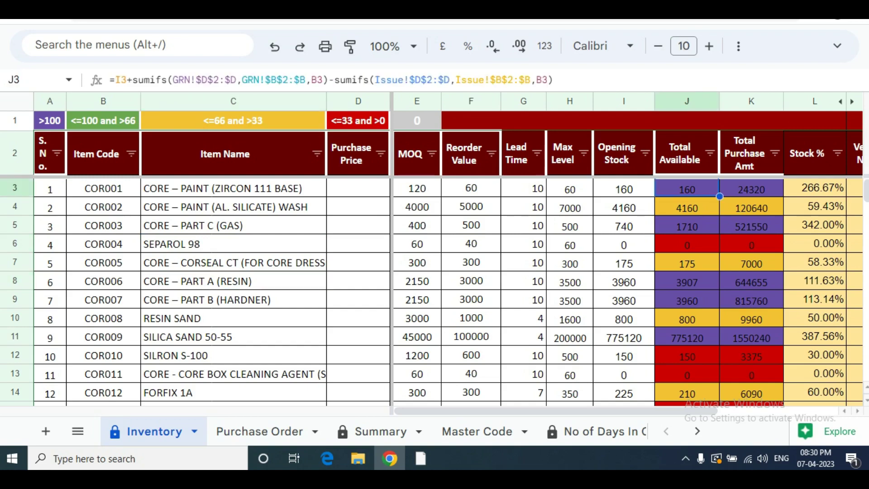
click(687, 244)
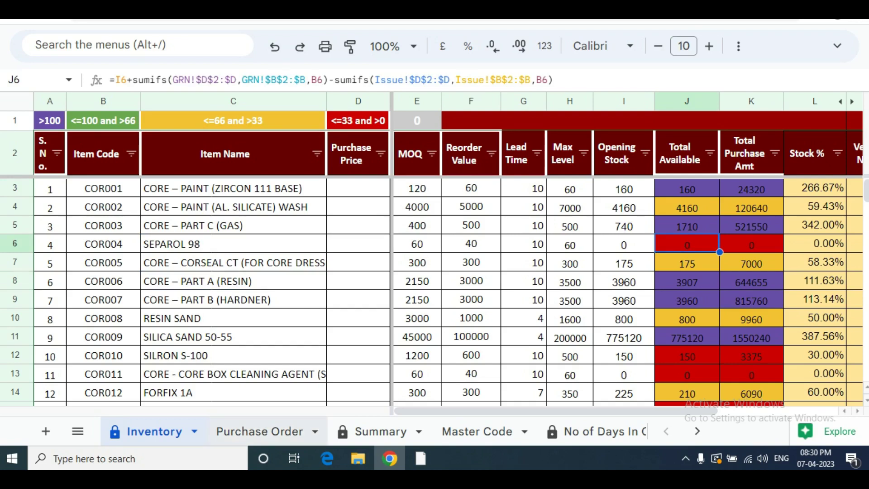
click(259, 432)
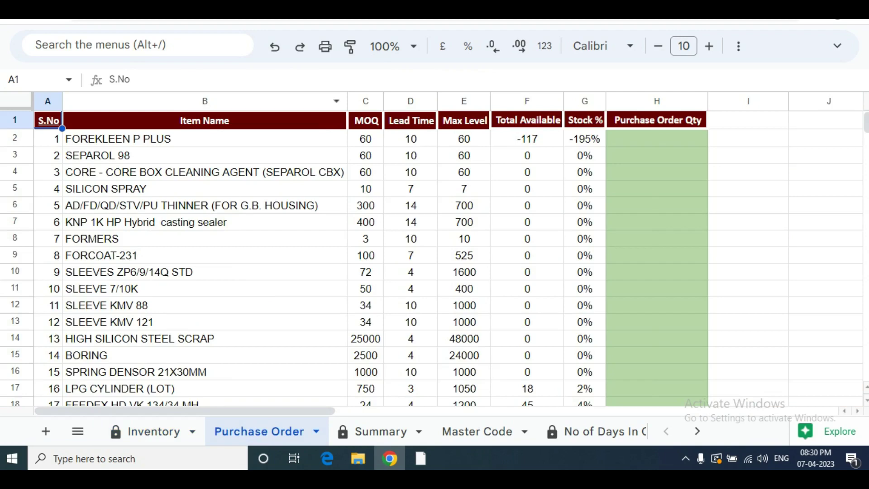
- Step through the Summary, Master Code, No of Days In Color and GRN sheets
click(381, 431)
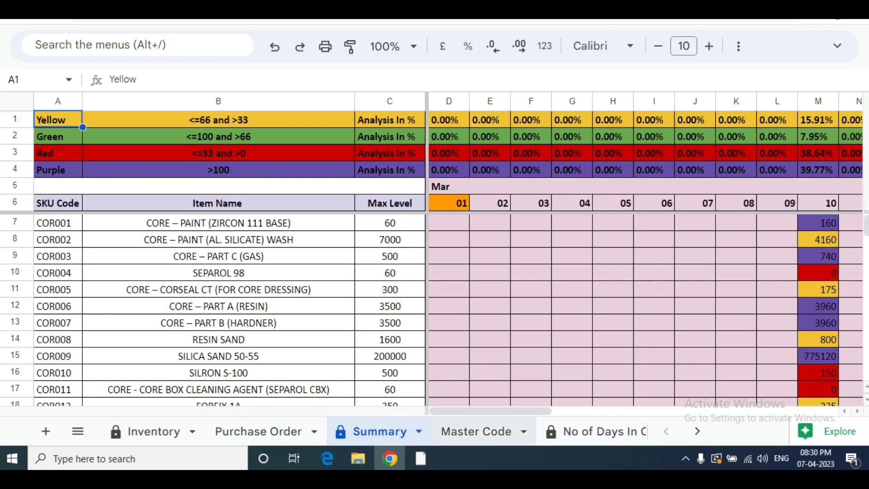
click(477, 431)
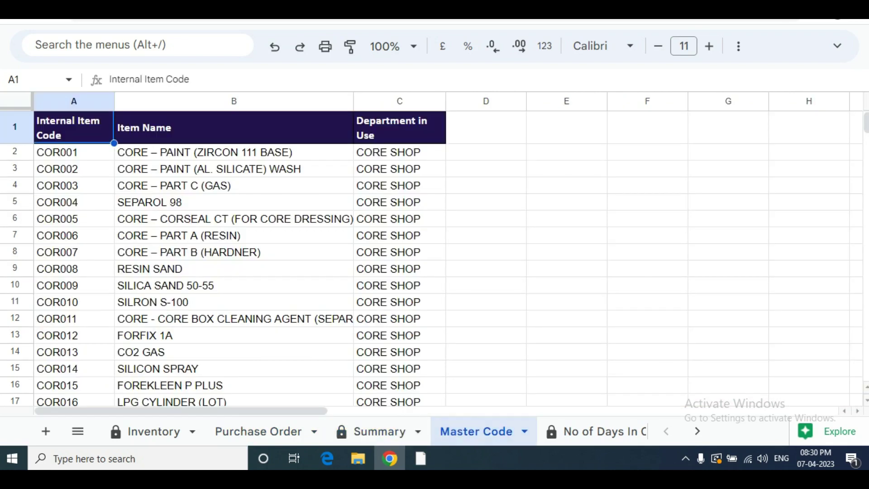
click(697, 431)
click(697, 431)
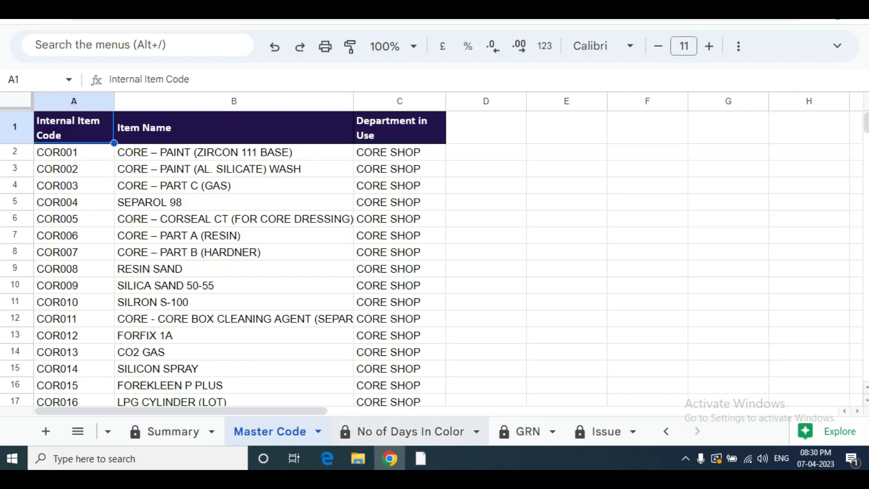
key(ctrl+Page_Down)
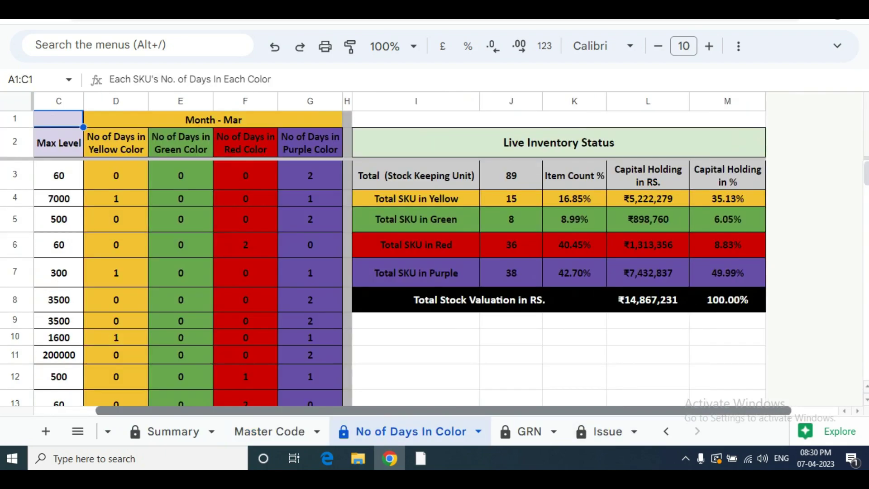
scroll(434, 272, right, 3)
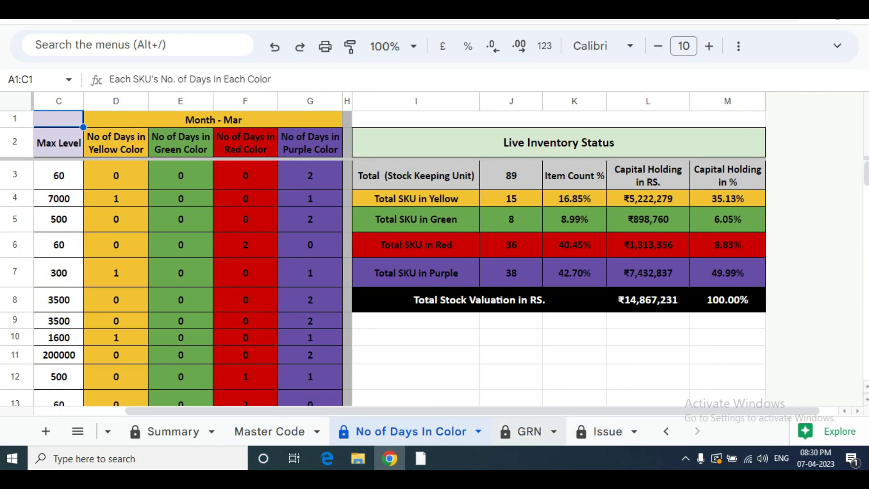
key(ctrl+Page_Down)
key(ctrl+Page_Down)
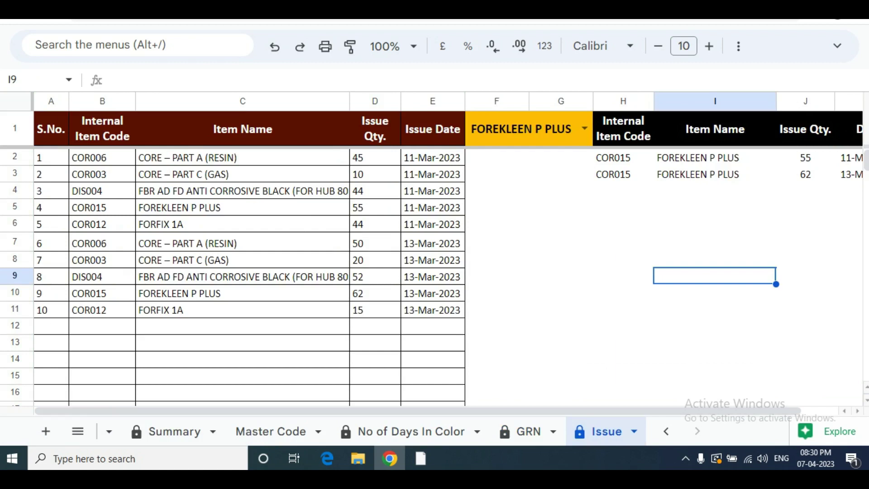
- Scroll the sheet tabs back and view the Inventory and then the Purchase Order sheets
click(666, 431)
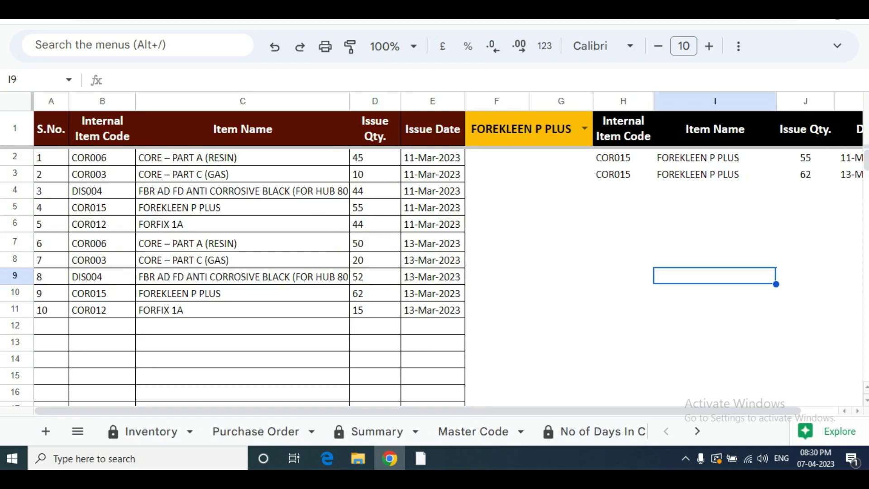
click(143, 431)
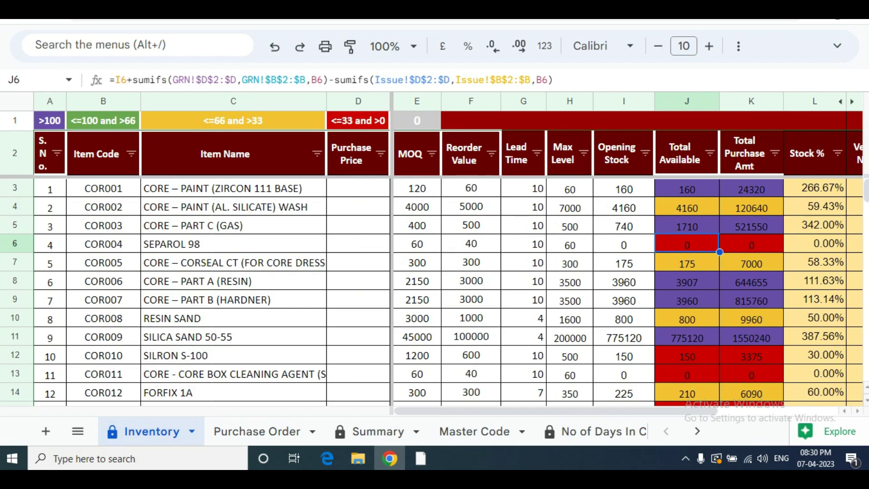
click(257, 431)
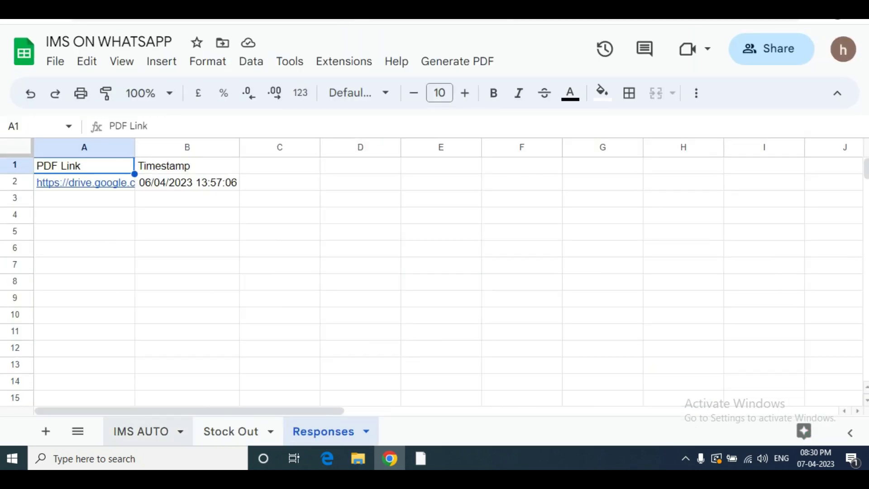
- On IMS AUTO, reveal the hidden Item Code and MOQ–Lead Time columns, then hide them again
click(141, 431)
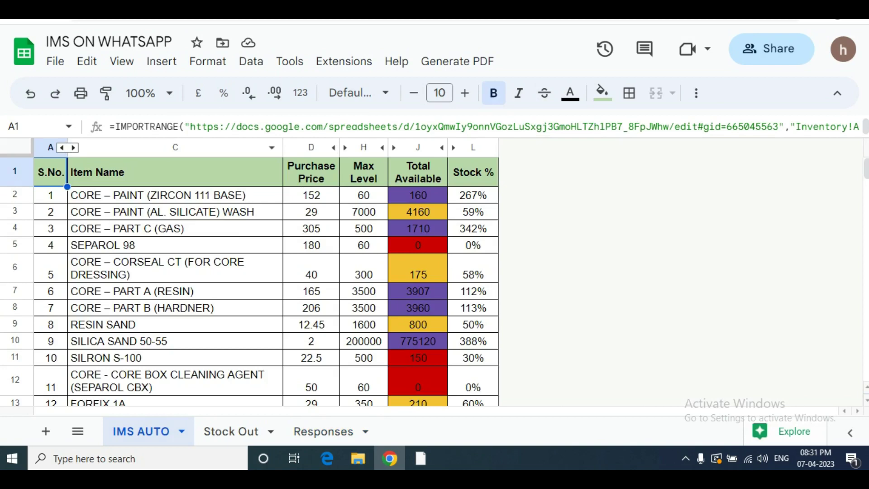
click(67, 147)
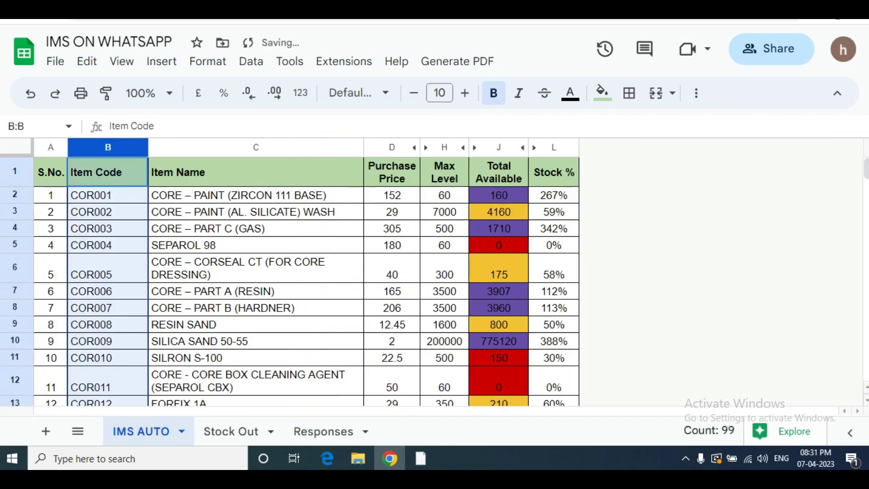
key(ctrl+z)
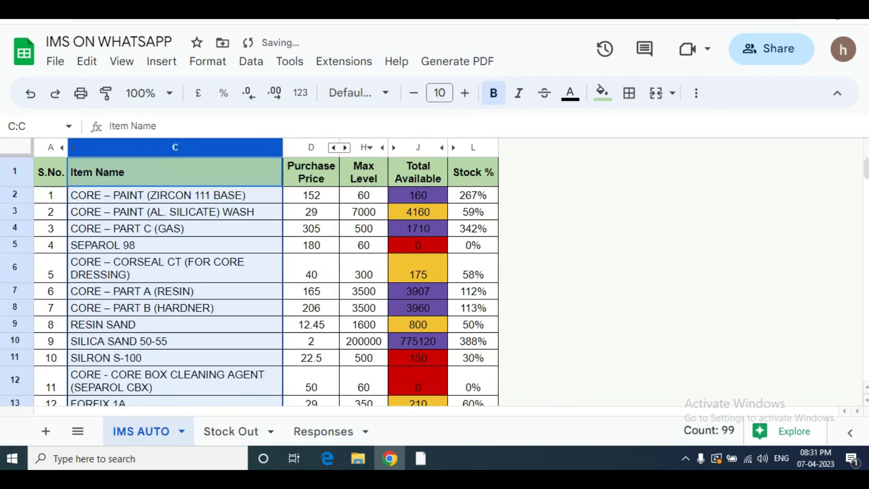
click(339, 147)
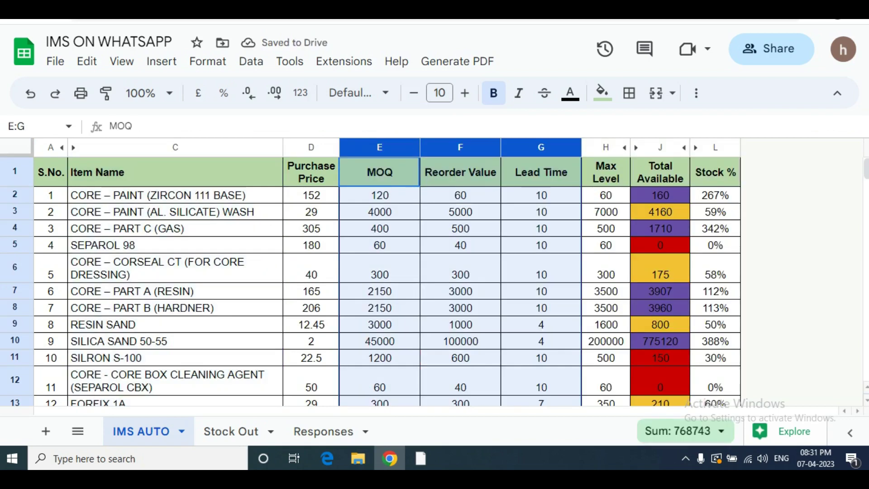
key(ctrl+alt+0)
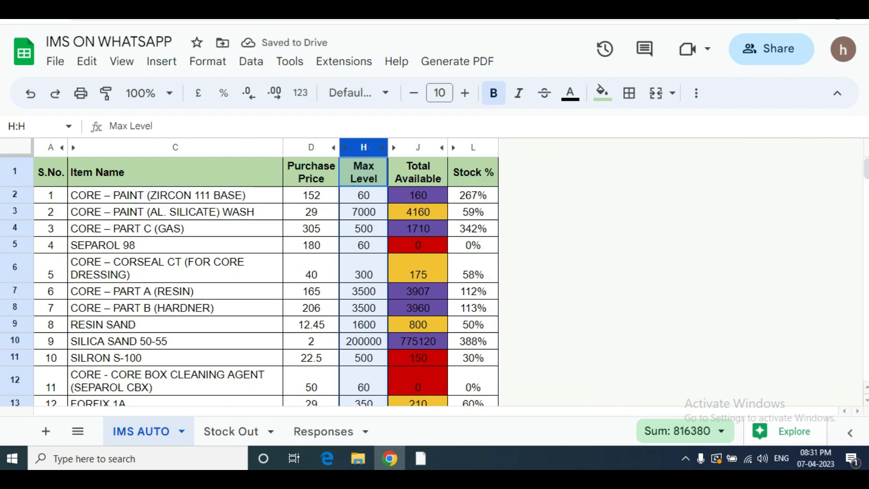
- Check row 2's item name, purchase price, max level, Total Available and Stock % before opening Stock Out
click(175, 195)
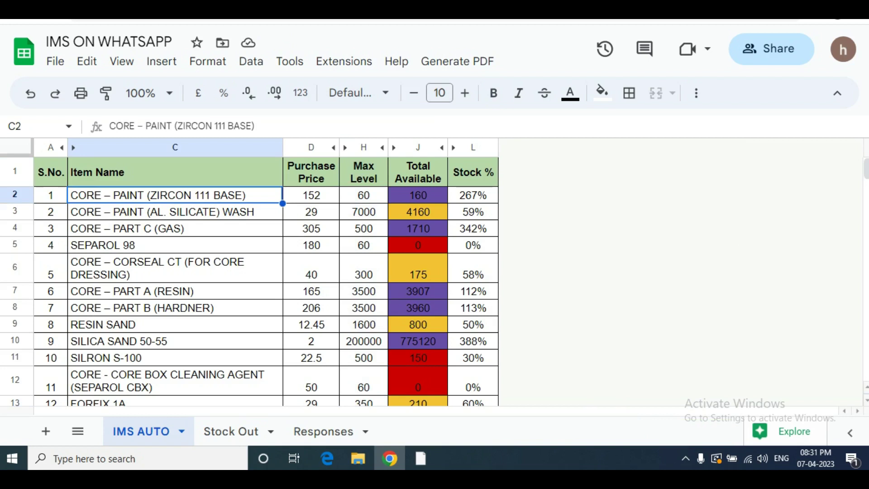
click(311, 195)
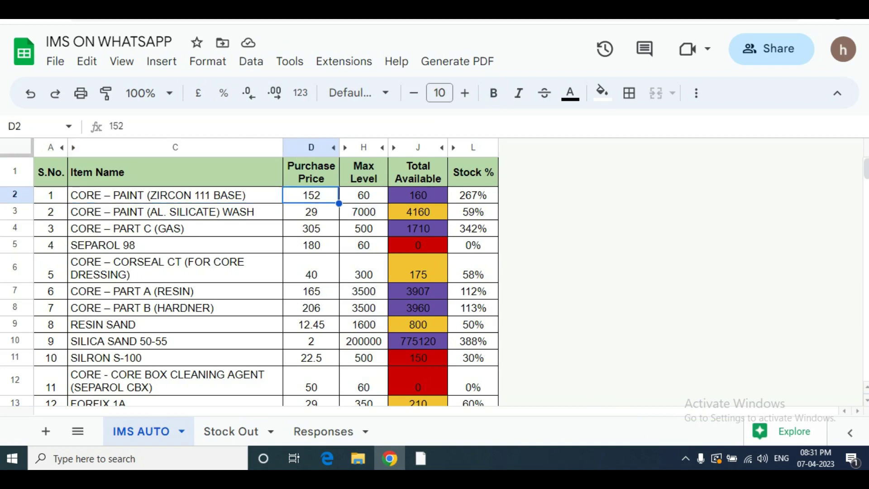
click(363, 195)
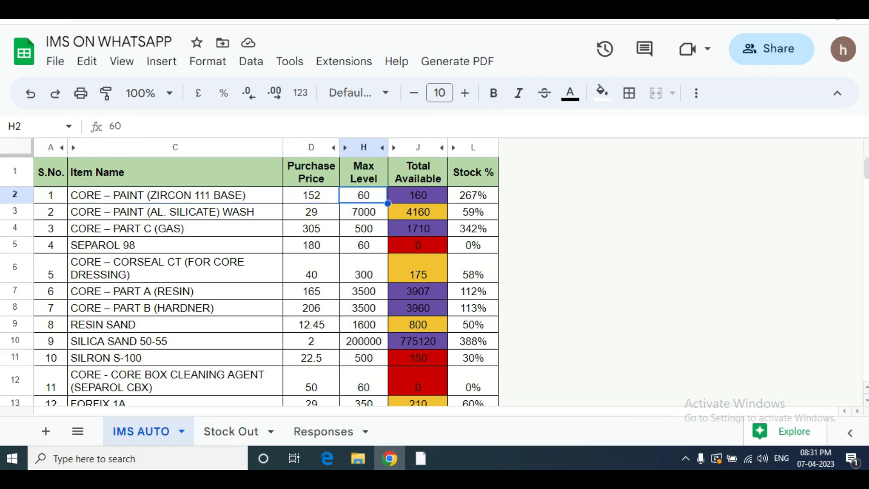
click(418, 195)
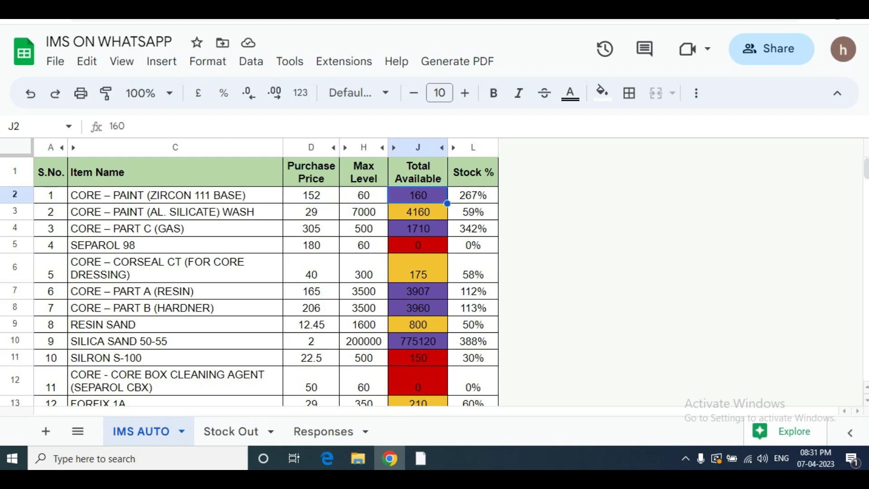
click(418, 172)
click(418, 195)
click(473, 172)
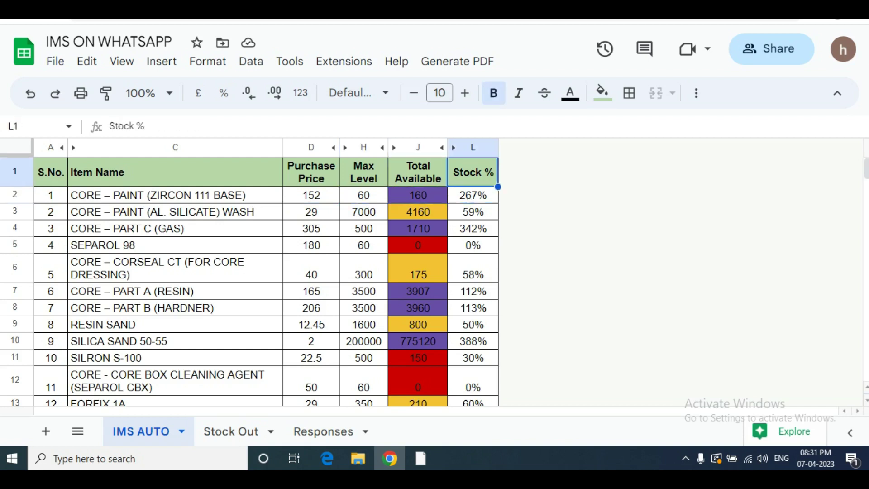
click(473, 195)
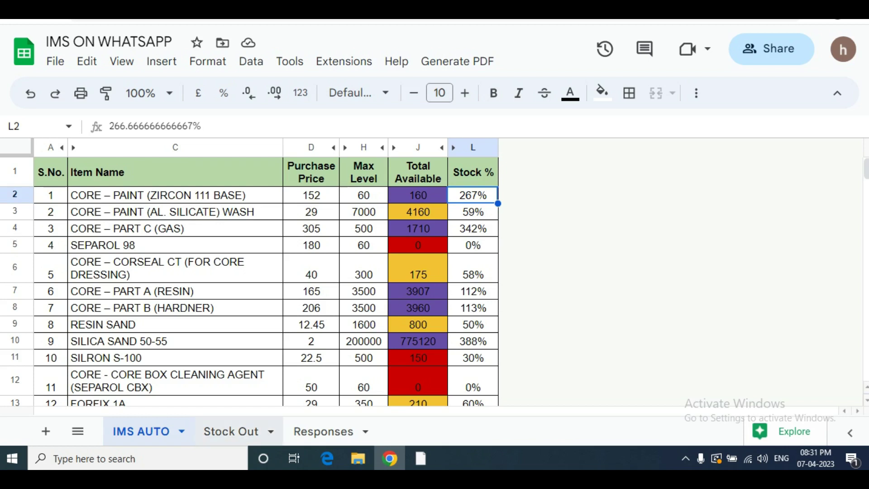
click(230, 431)
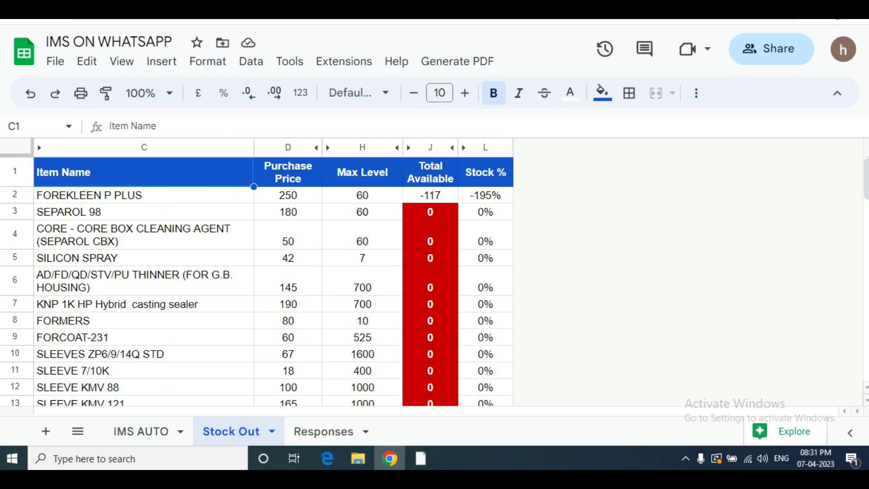
click(143, 195)
key(Right)
key(Right)
key(Right)
key(Down)
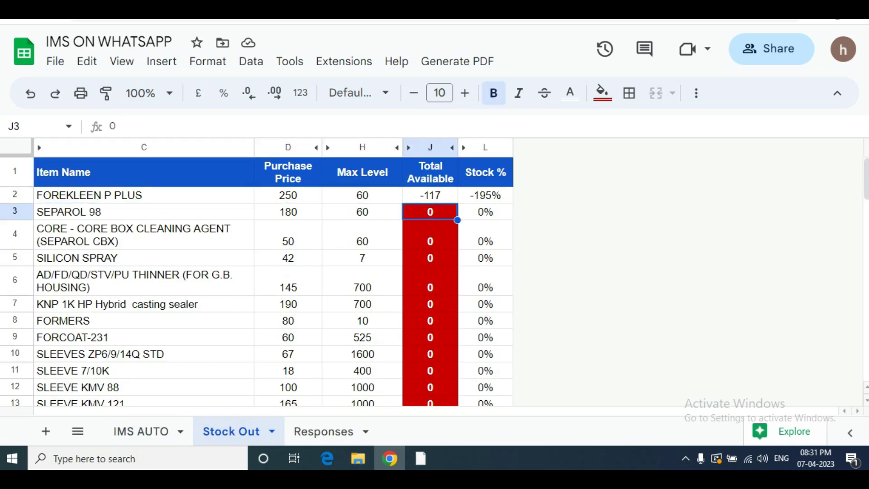
key(Down)
key(Down)
key(Down)
key(Down)
key(Down)
key(Down)
key(Down)
key(Up)
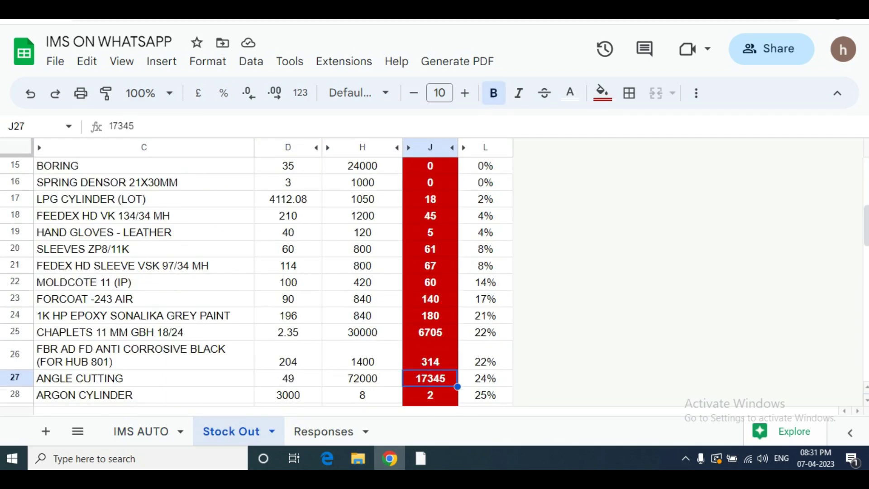
key(Up)
key(Up)
key(Up)
key(Up)
key(Up)
key(Up)
key(Down)
key(Down)
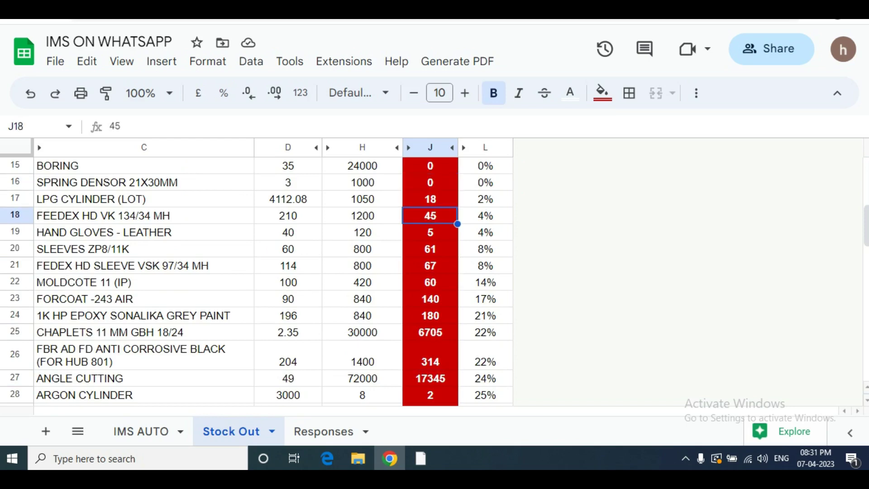
key(Down)
key(Down)
key(Down)
key(Down)
key(Down)
key(Down)
key(Down)
key(Down)
key(Down)
key(Down)
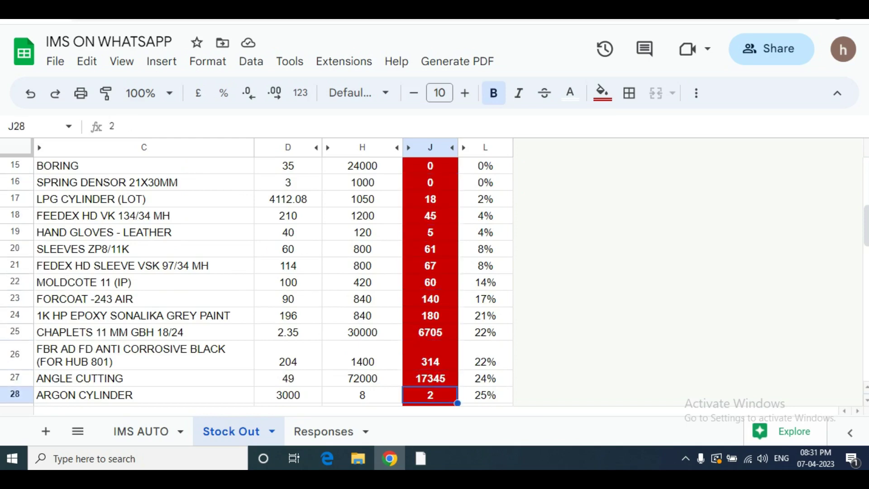
key(Down)
key(Down)
key(Down)
key(Down)
key(Down)
key(Down)
key(Down)
key(Down)
key(Down)
key(Down)
key(Down)
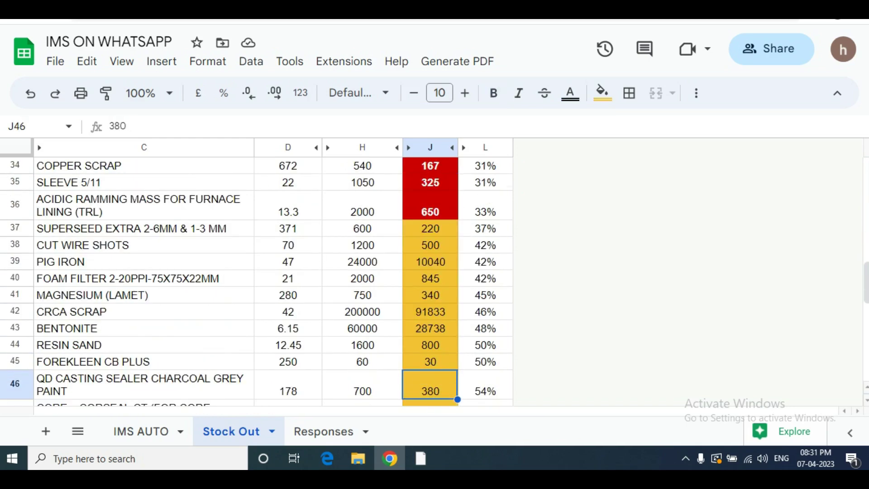
key(Down)
key(Down)
key(Down)
key(Down)
key(Up)
key(Up)
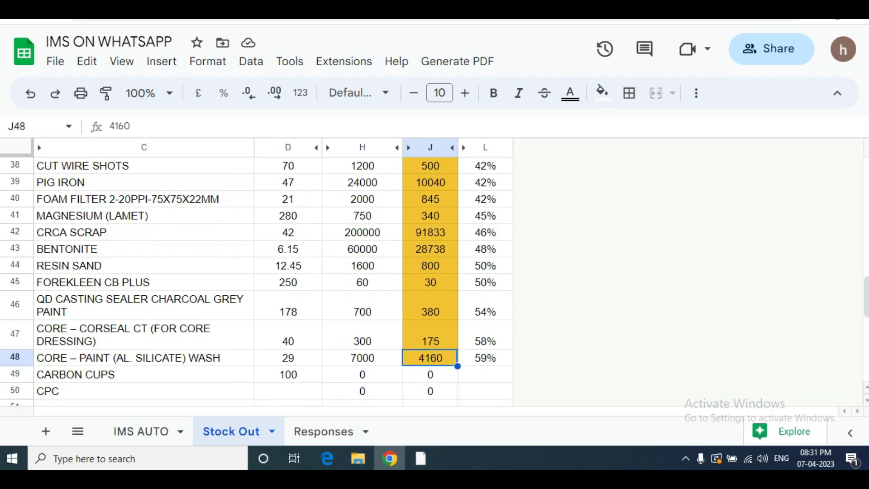
key(Up)
key(Up)
key(Up)
key(Up)
key(Up)
key(Up)
key(Up)
key(Up)
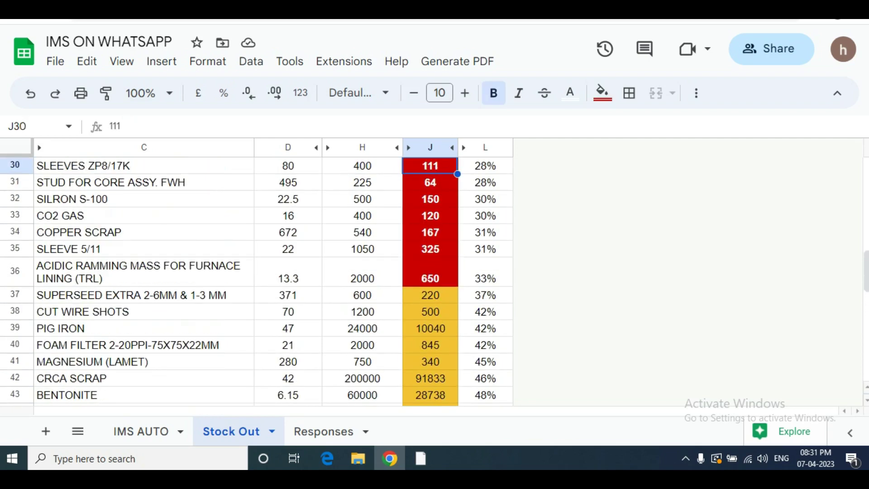
key(Up)
key(Up)
key(Up)
key(Up)
key(Up)
key(Up)
key(Up)
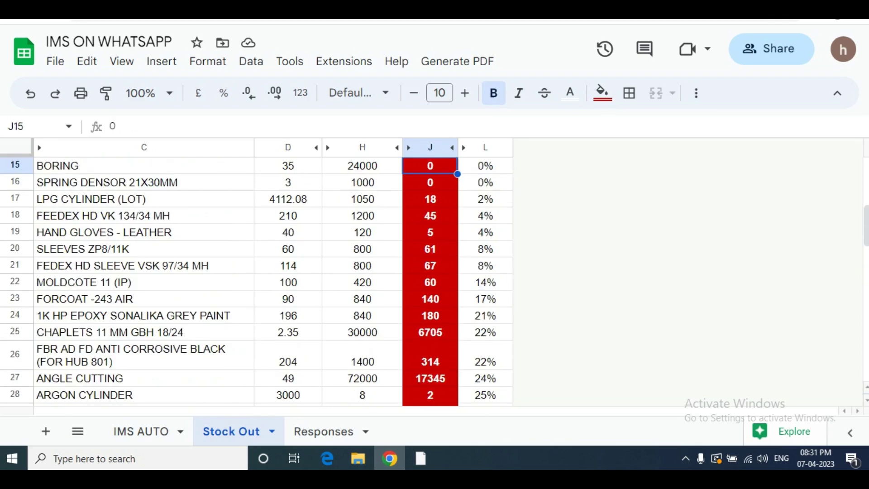
key(Down)
key(Down)
key(Down)
key(Down)
key(Down)
key(Down)
key(Down)
key(Down)
key(Down)
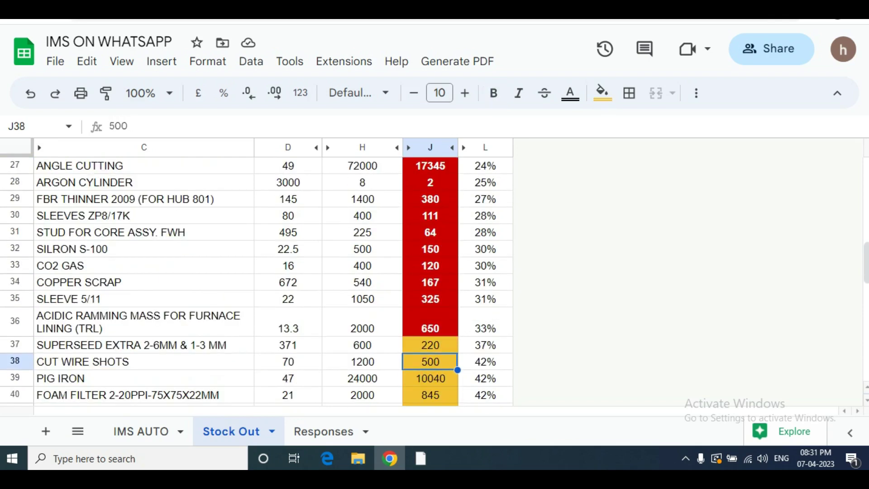
key(Up)
key(Up)
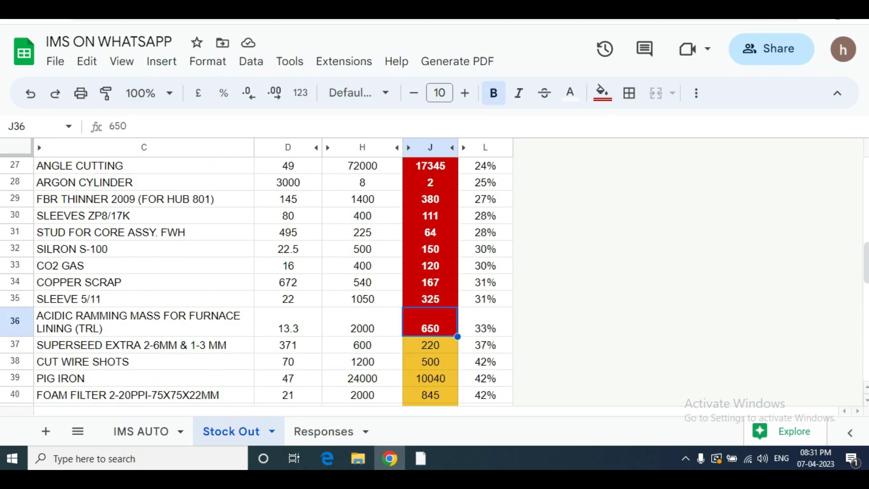
key(Down)
key(Down)
key(Down)
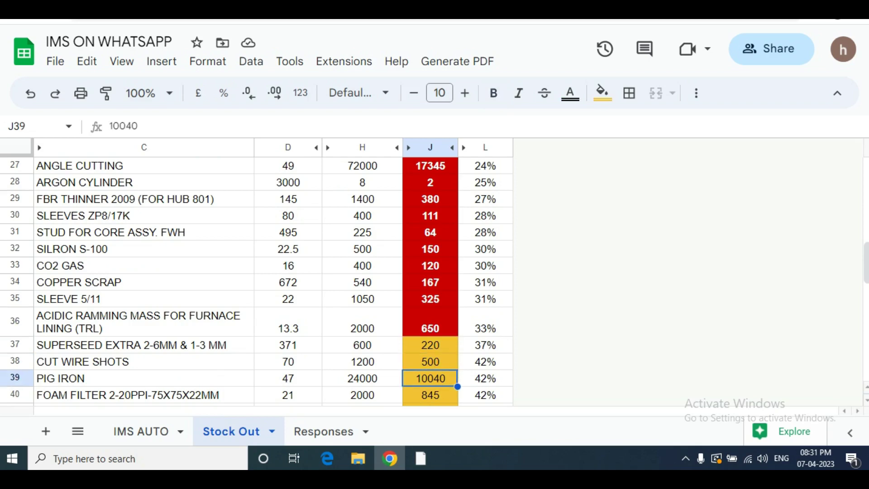
key(Down)
key(Down)
key(Down)
key(Up)
key(Up)
key(Up)
key(Up)
key(Up)
key(Up)
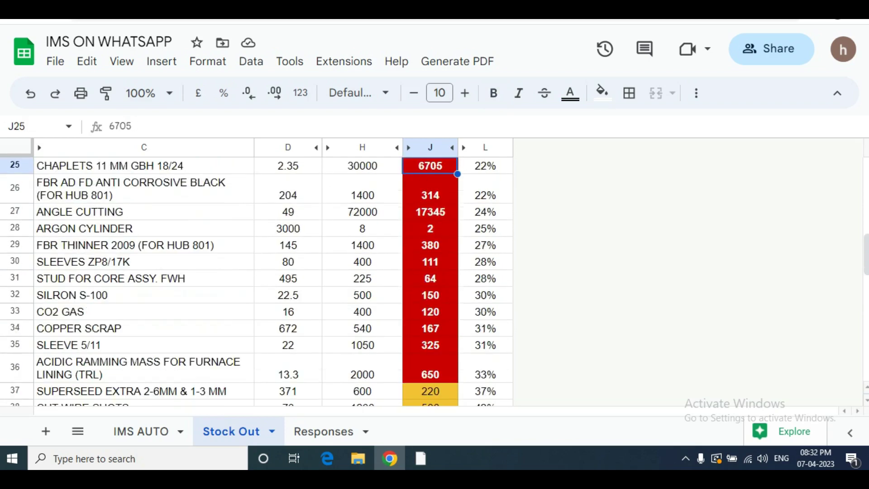
key(Up)
key(Up)
key(Up)
key(Up)
key(Up)
key(Up)
key(Up)
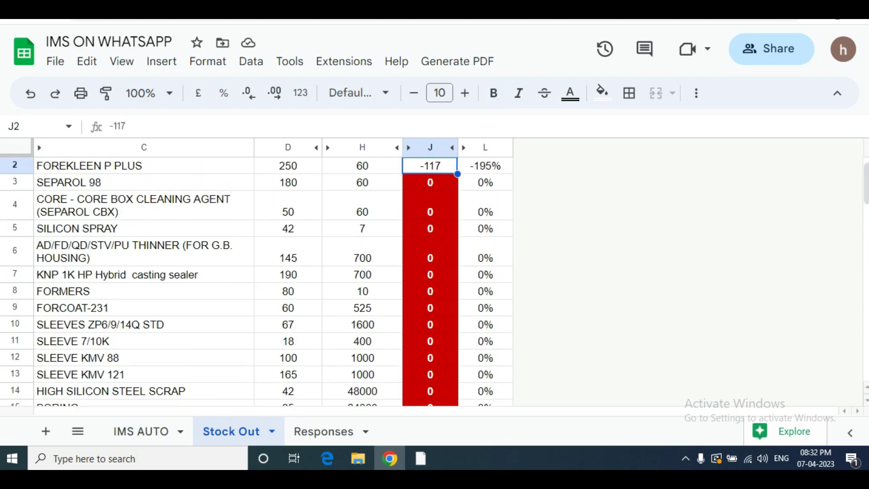
key(Up)
key(Down)
key(Down)
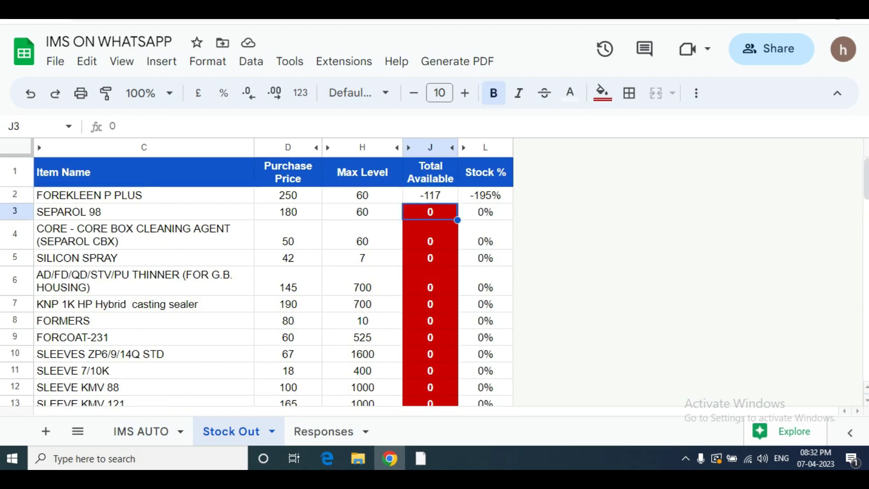
- Open J3's conditional formatting rules and read the yellow rule's custom formula without changing it
right_click(411, 212)
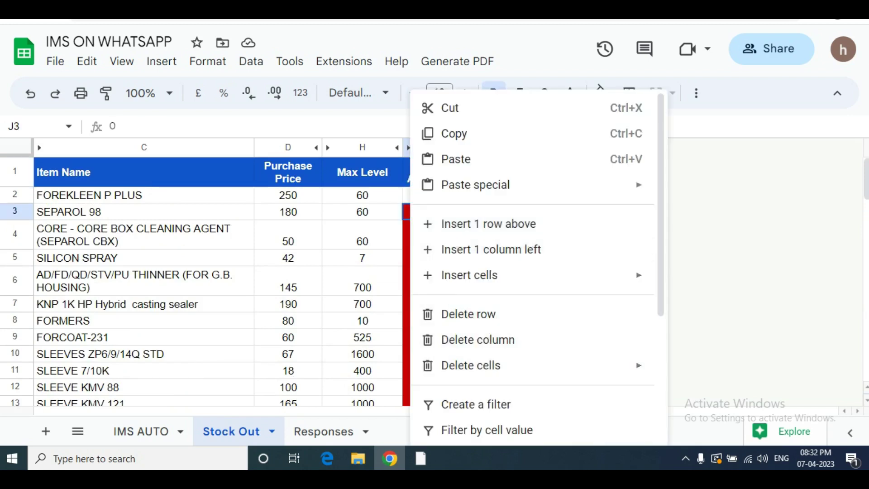
scroll(535, 272, down, 5)
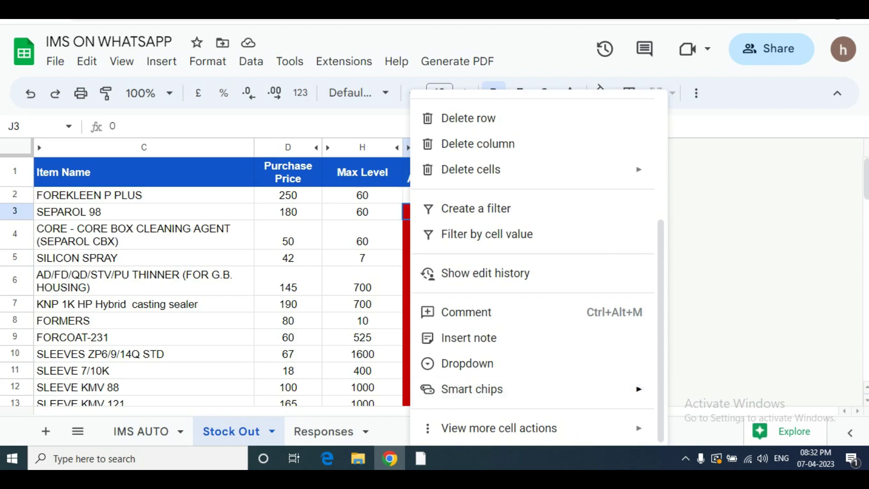
click(725, 307)
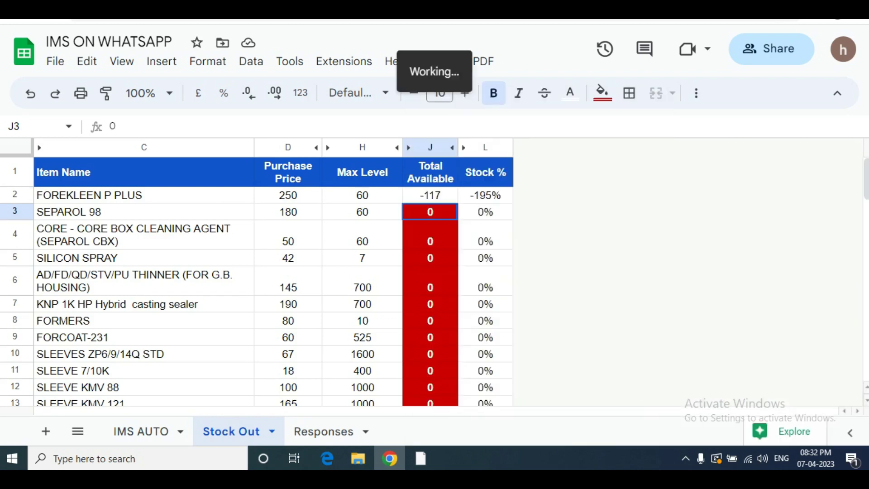
click(706, 155)
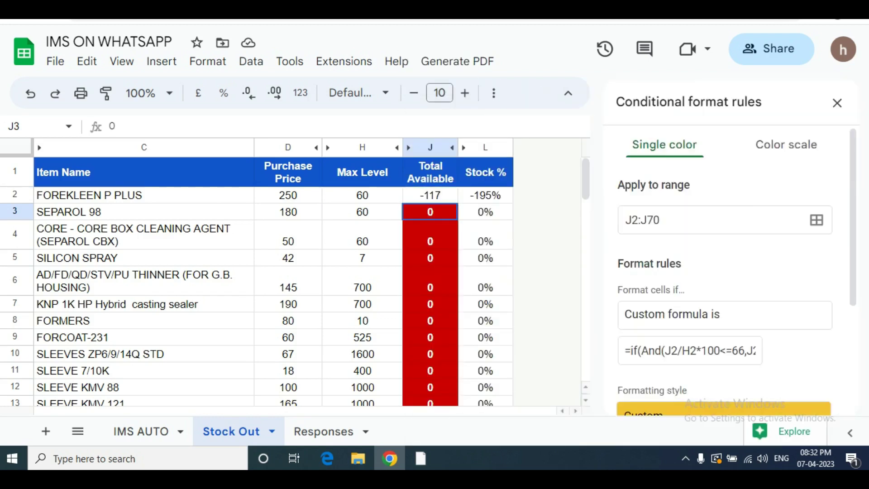
drag(662, 350, 756, 350)
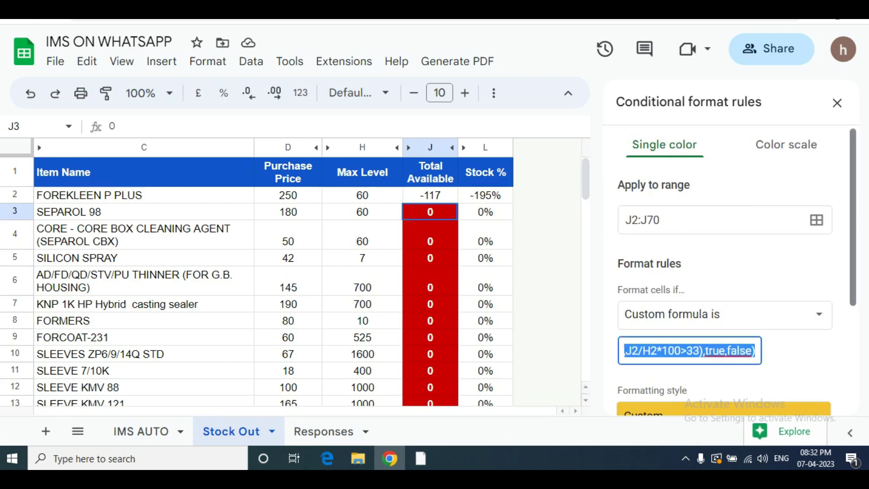
key(Tab)
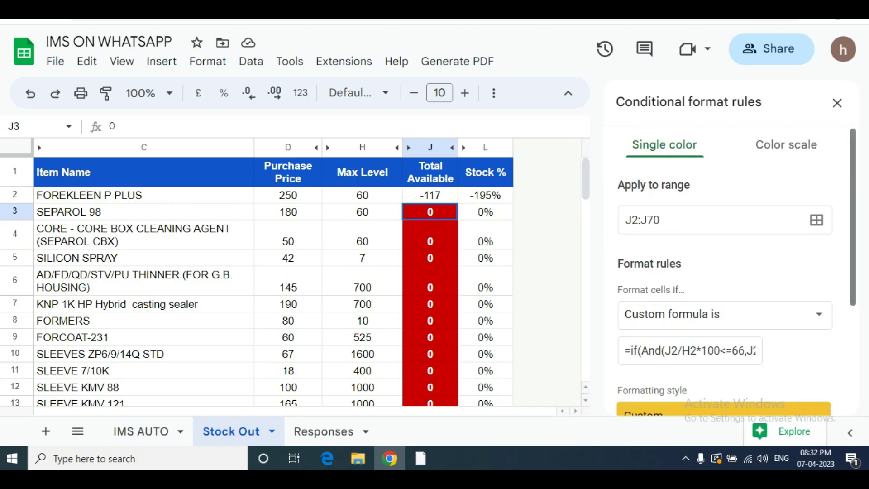
scroll(724, 272, down, 4)
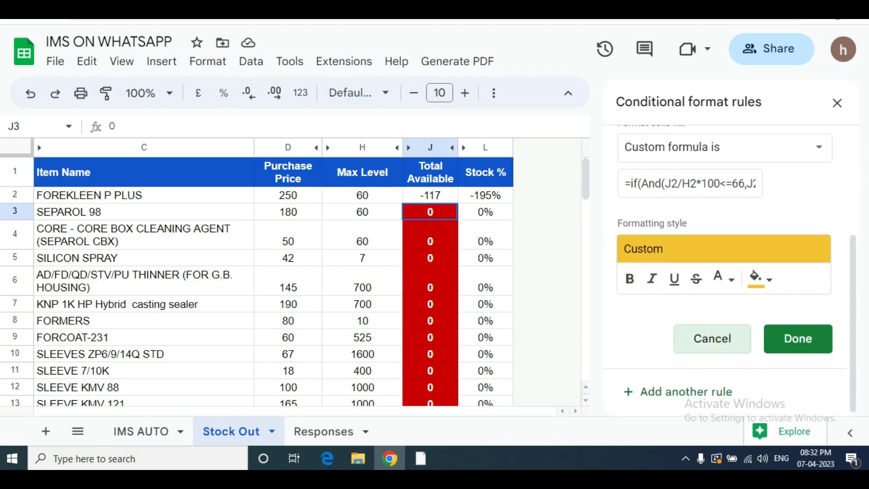
click(798, 338)
- Inspect the red Total Available rule and close it unchanged
click(688, 217)
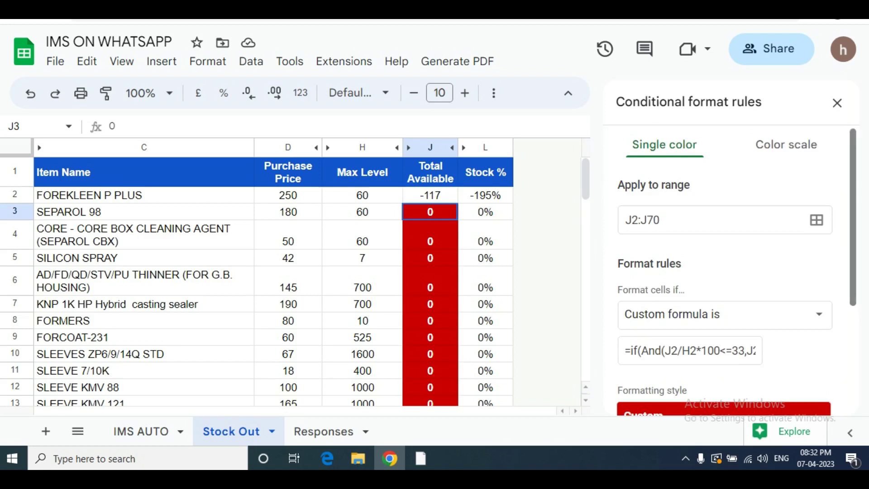
scroll(725, 272, down, 2)
scroll(724, 271, down, 2)
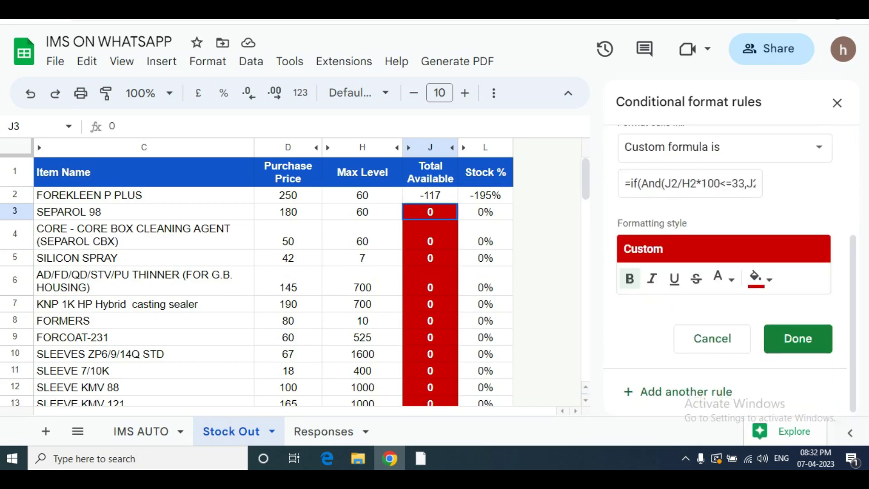
click(712, 338)
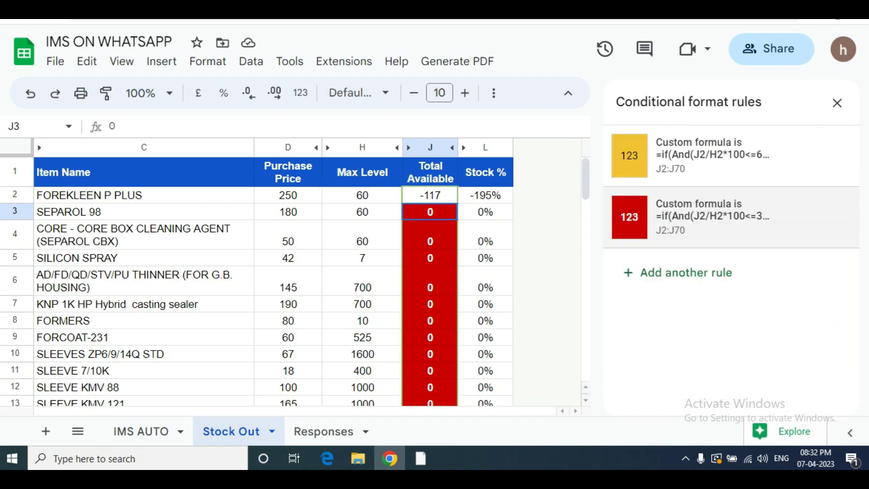
click(144, 320)
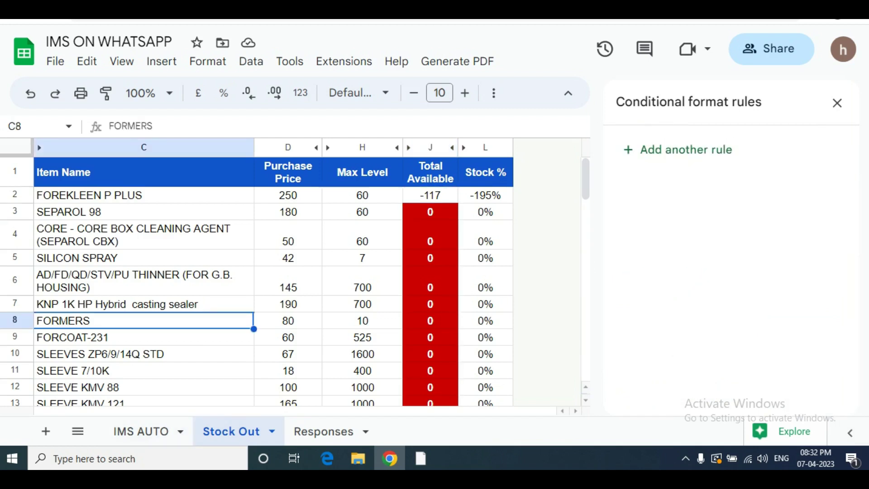
- Alternate between IMS AUTO and Stock Out, ending on IMS AUTO with the rules sidebar closed
click(141, 432)
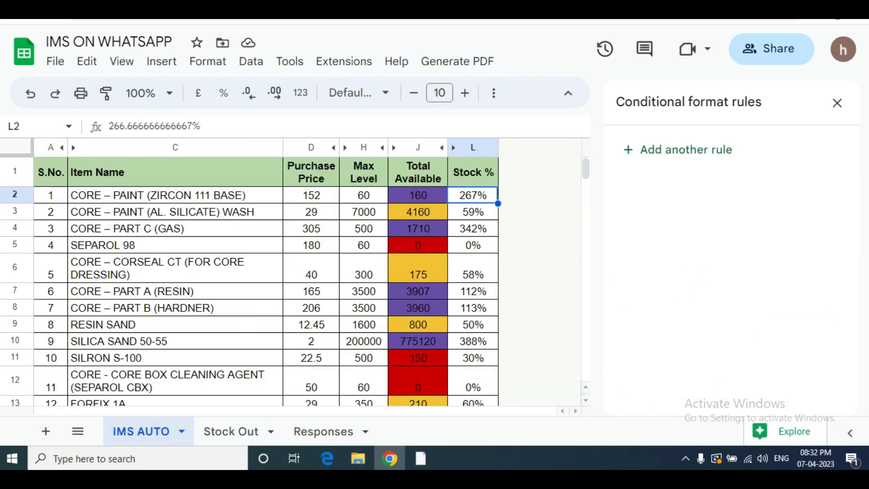
click(231, 431)
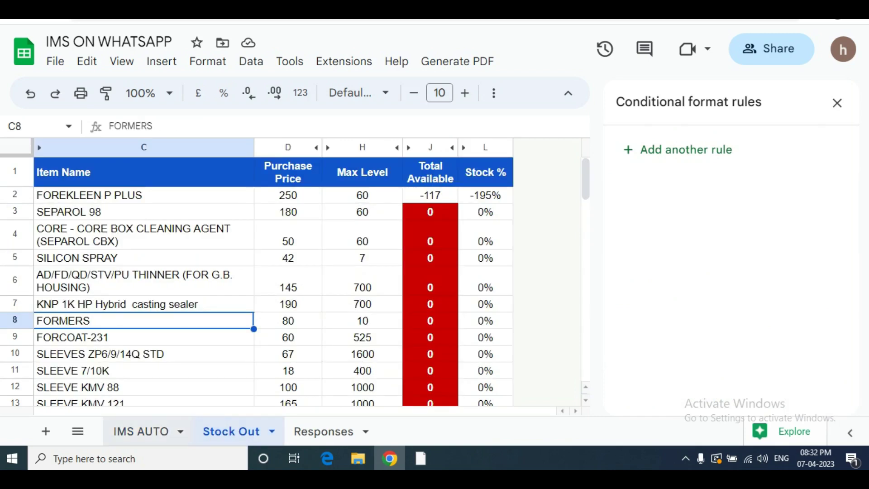
click(141, 432)
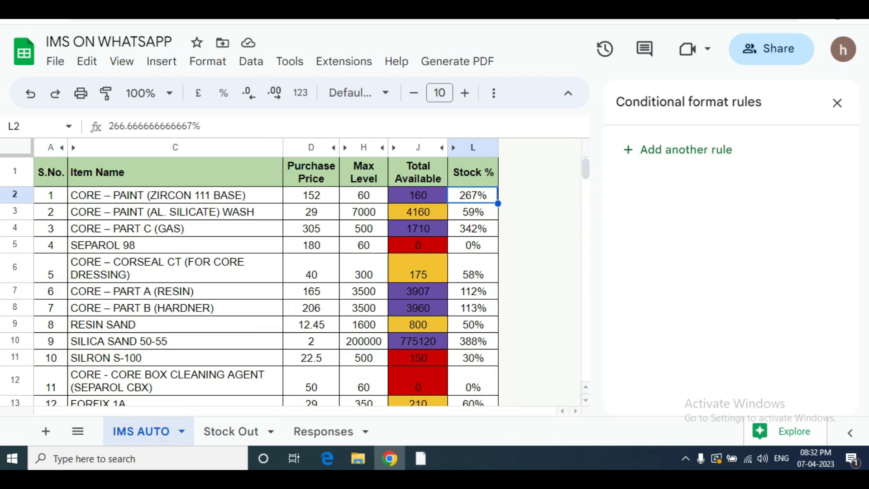
click(231, 431)
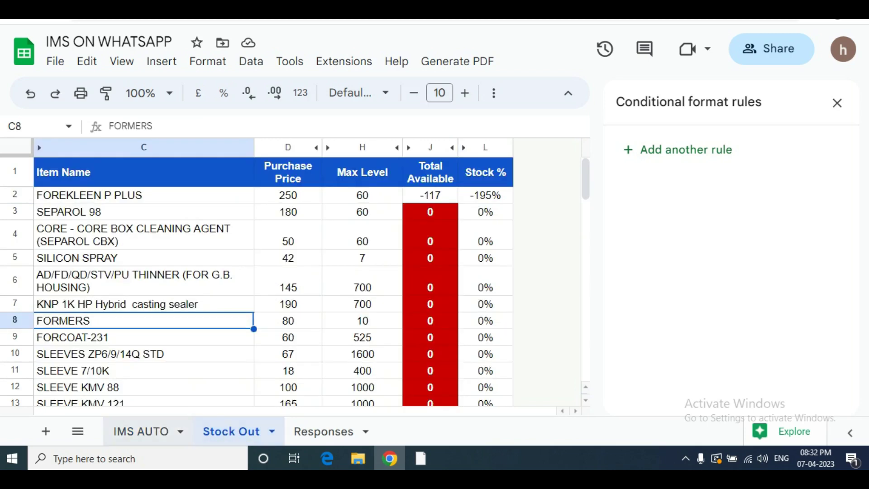
click(141, 431)
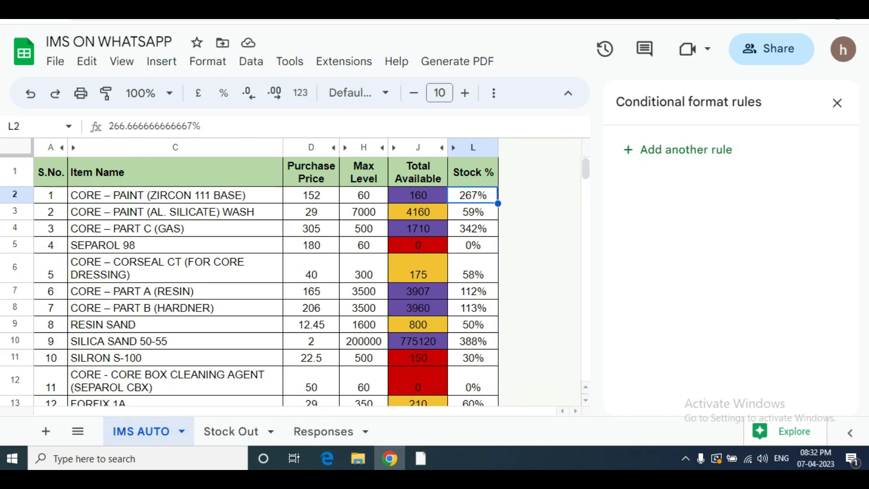
click(837, 102)
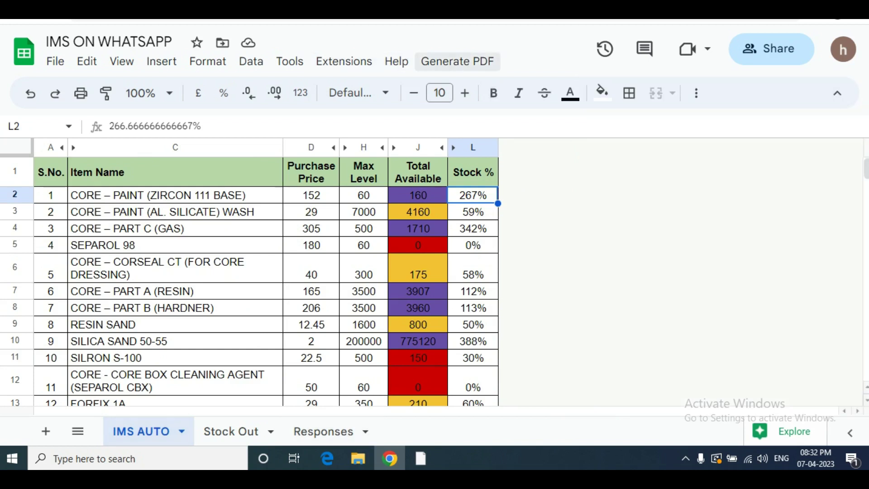
- Run Generate PDF > Convert PDF to add a new timestamped PDF link to Responses
click(457, 61)
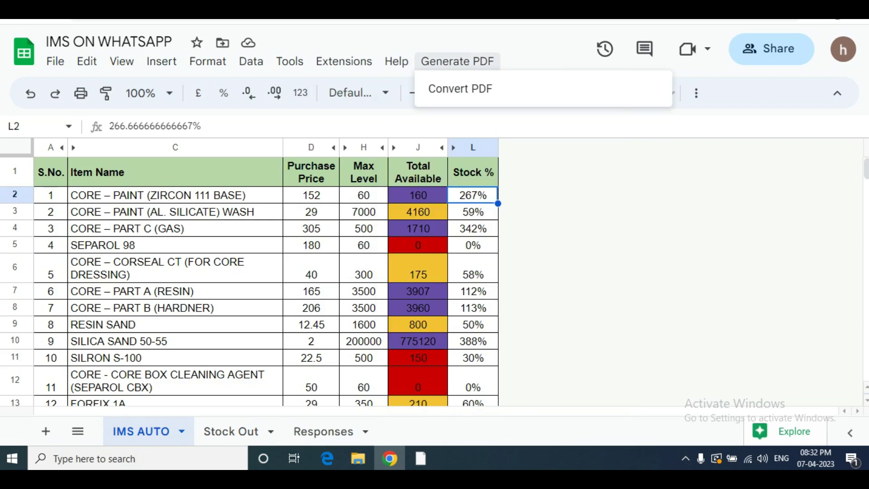
click(460, 89)
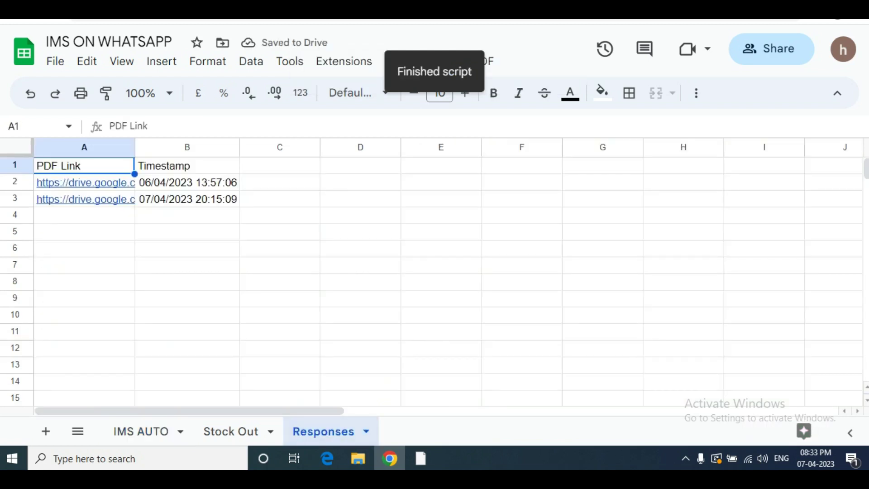
- Open the latest PDF link in cell A3 in a new tab from its preview
click(187, 182)
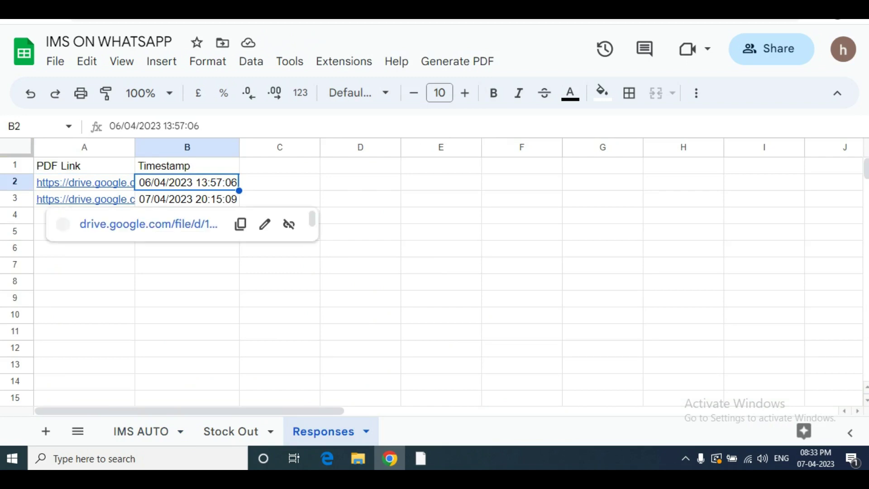
click(84, 199)
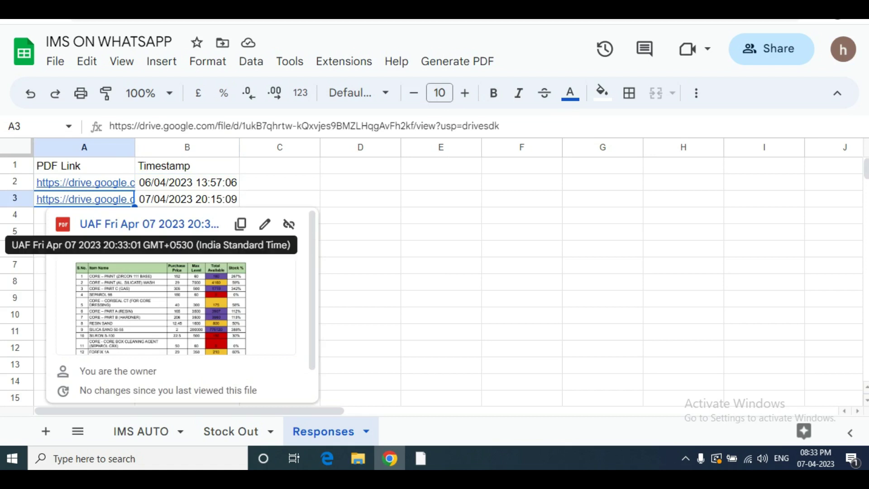
click(150, 224)
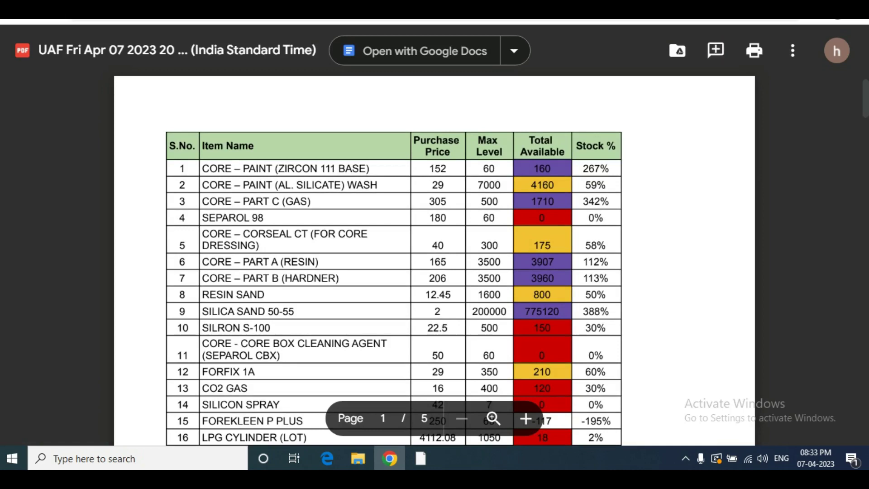
- Scroll through all five PDF pages and back, then return to the IMS ON WHATSAPP Responses sheet
scroll(435, 253, down, 3)
scroll(434, 253, up, 3)
scroll(394, 235, down, 1)
scroll(394, 236, down, 2)
scroll(394, 235, down, 2)
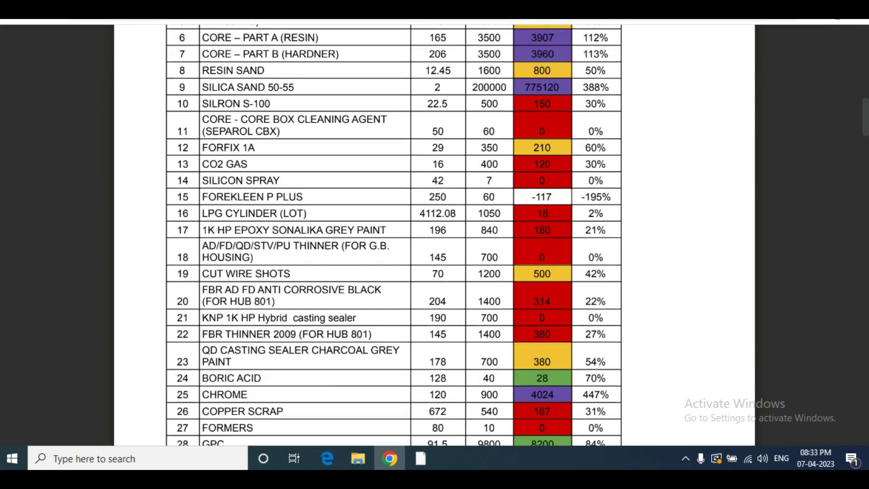
scroll(435, 235, down, 10)
scroll(435, 236, down, 10)
scroll(434, 236, down, 10)
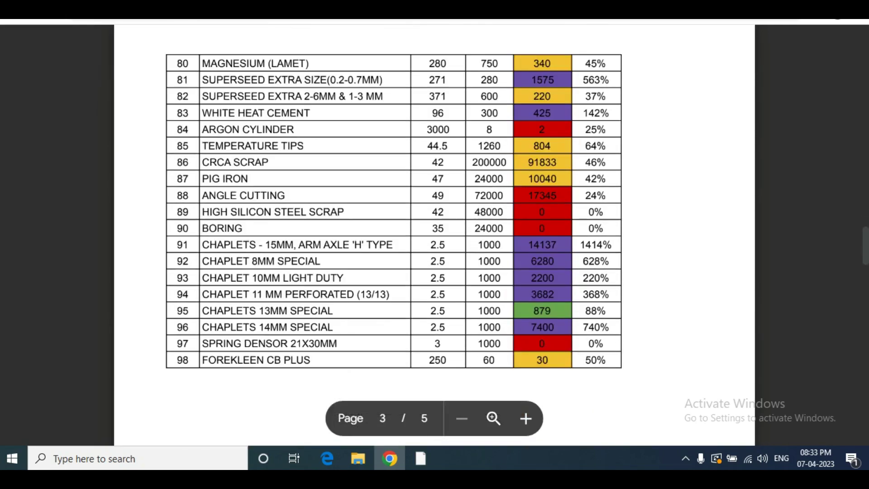
scroll(435, 235, down, 6)
scroll(435, 235, down, 1)
scroll(435, 235, down, 7)
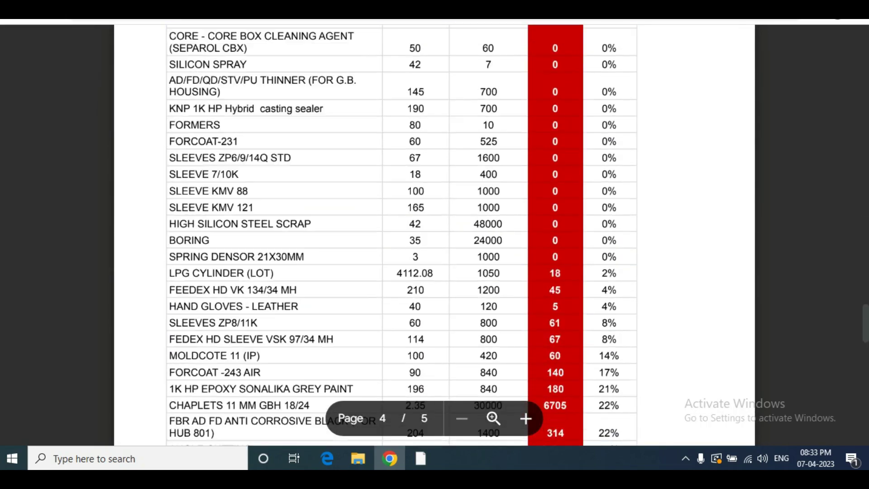
scroll(435, 236, down, 4)
scroll(434, 236, down, 10)
scroll(435, 236, down, 5)
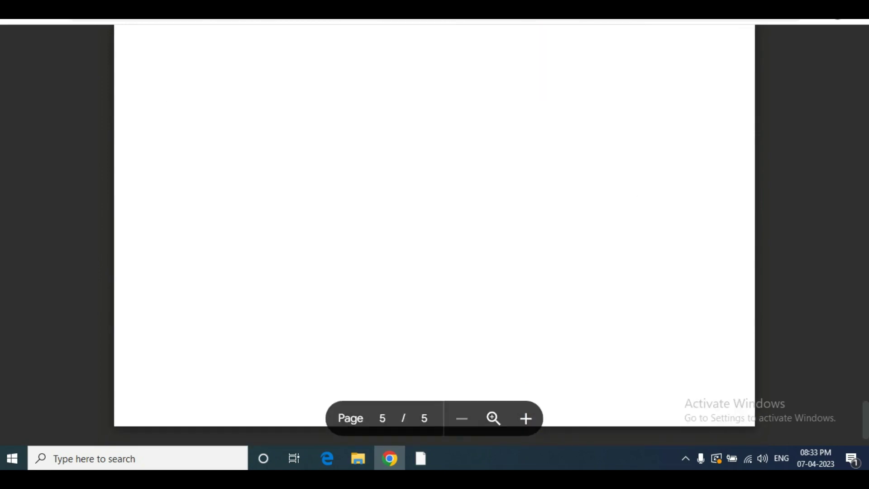
scroll(435, 235, up, 10)
scroll(434, 235, up, 10)
scroll(435, 236, up, 10)
scroll(434, 236, up, 3)
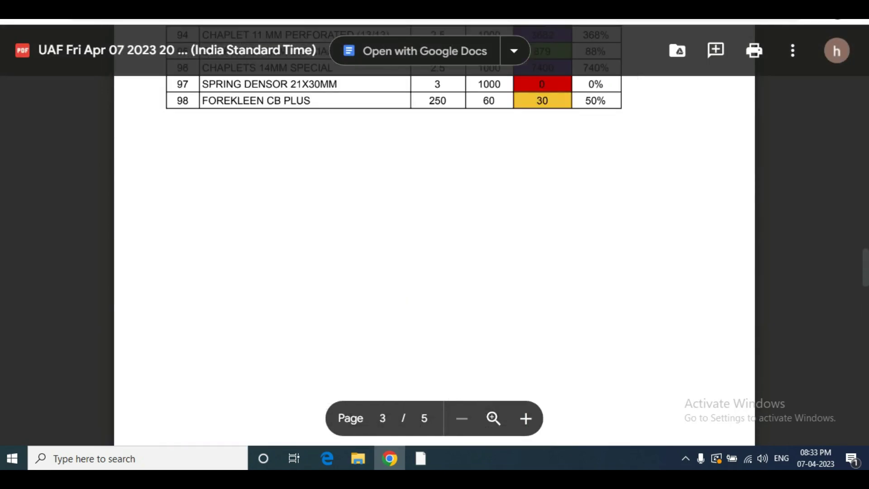
scroll(434, 236, up, 9)
scroll(434, 236, up, 1)
scroll(434, 235, up, 14)
scroll(435, 235, up, 11)
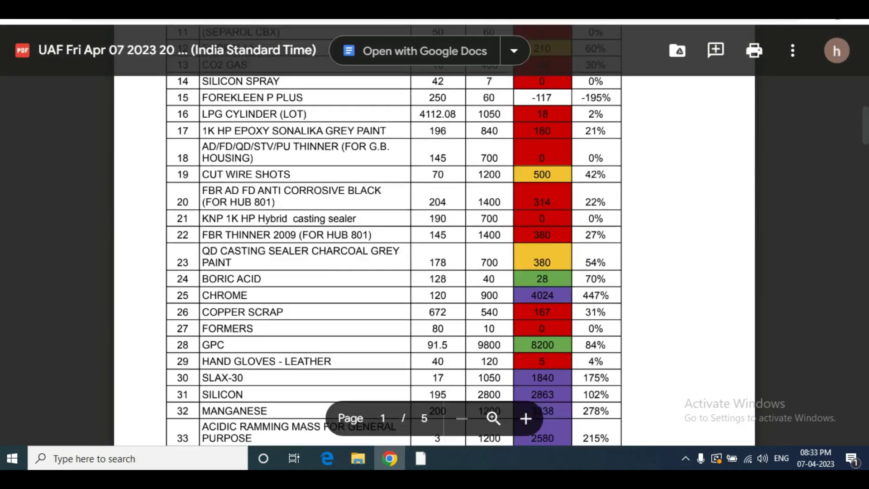
scroll(435, 236, up, 7)
scroll(435, 235, down, 1)
scroll(434, 235, down, 1)
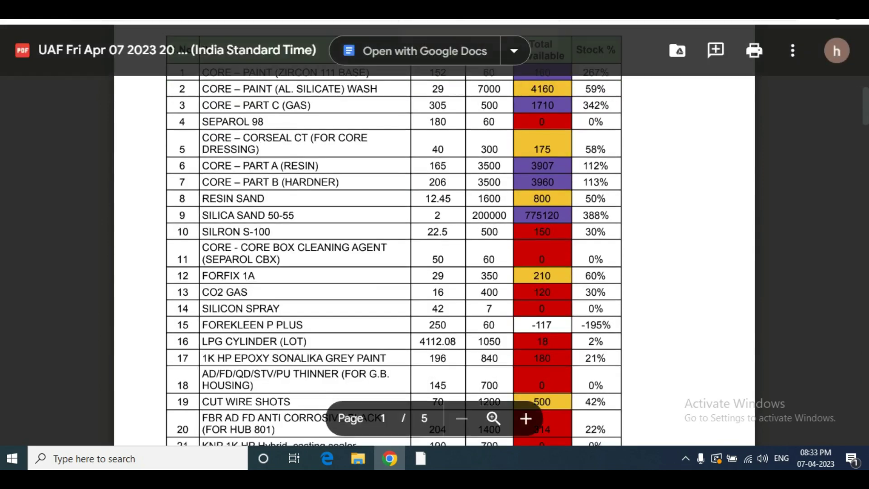
key(ctrl+Tab)
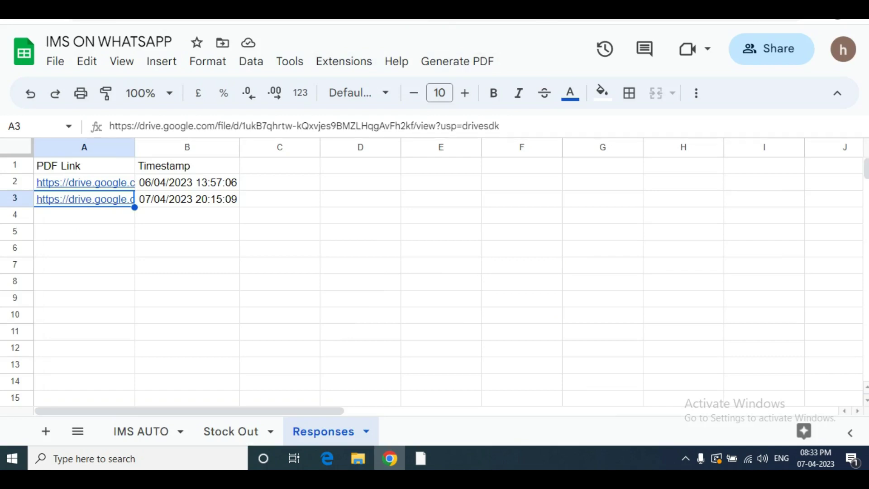
- Inspect the Data sheet's row 2 formulas for Mobile, Timestmp and the Send File link
key(alt+Return)
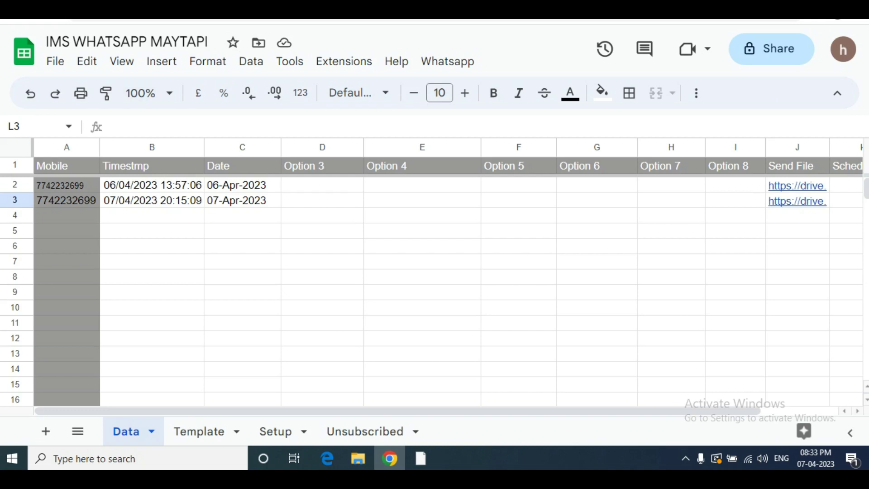
click(67, 185)
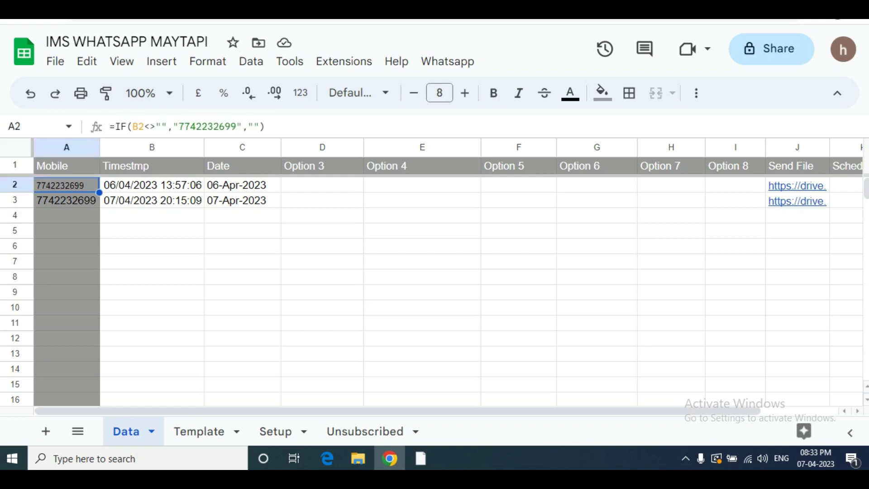
click(152, 185)
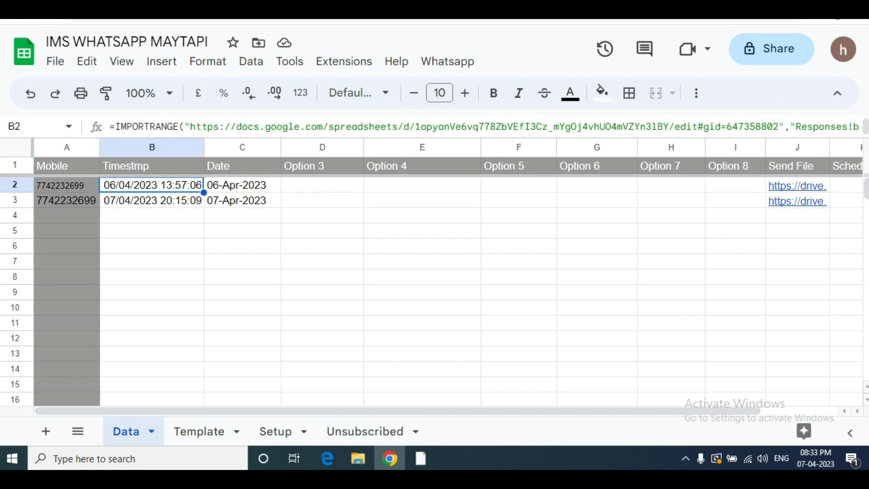
key(Right)
key(ctrl+Right)
key(Right)
key(Left)
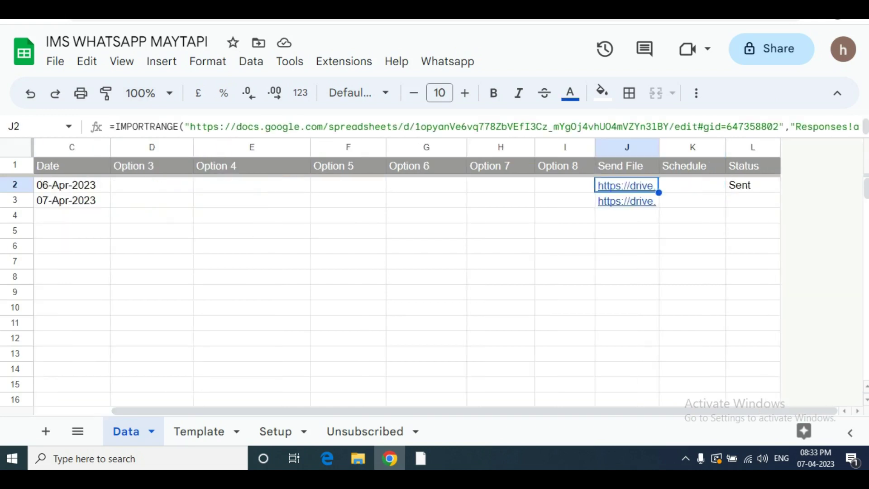
- Glance at IMS ON WHATSAPP Responses, recheck J2, B2 and C2, then view the Template message
key(ctrl+Tab)
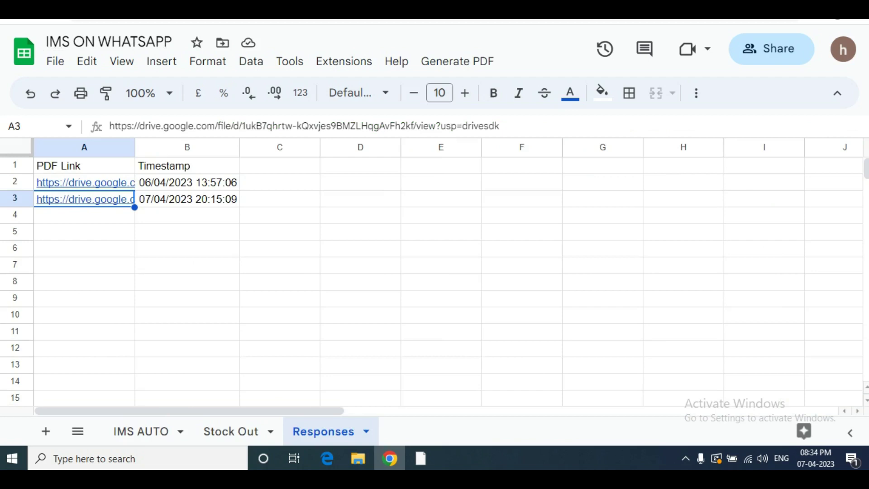
key(ctrl+Tab)
click(626, 215)
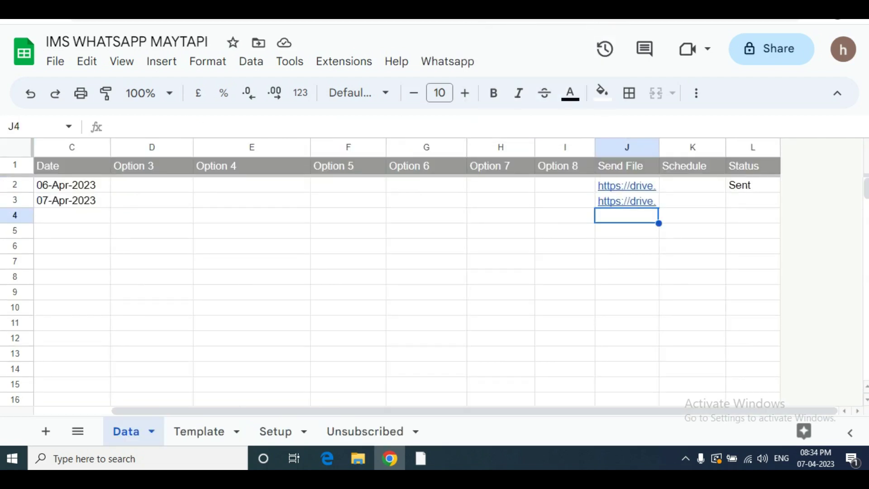
click(626, 185)
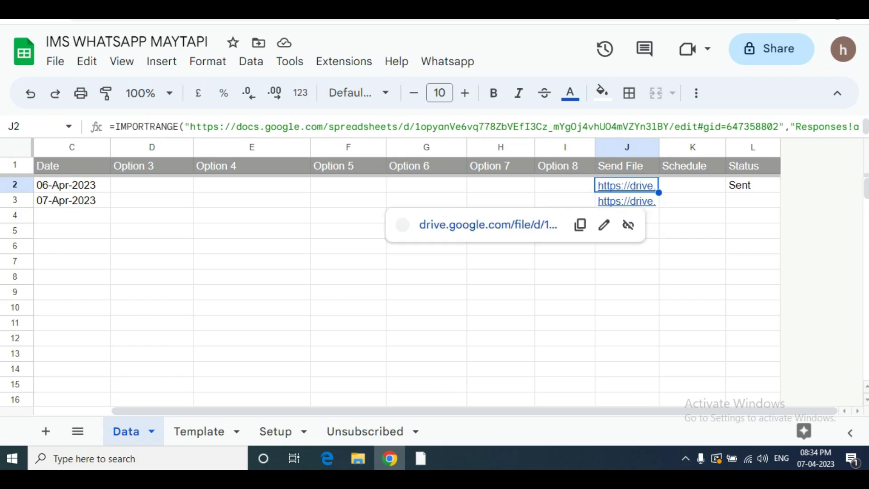
click(565, 185)
key(Home)
key(Right)
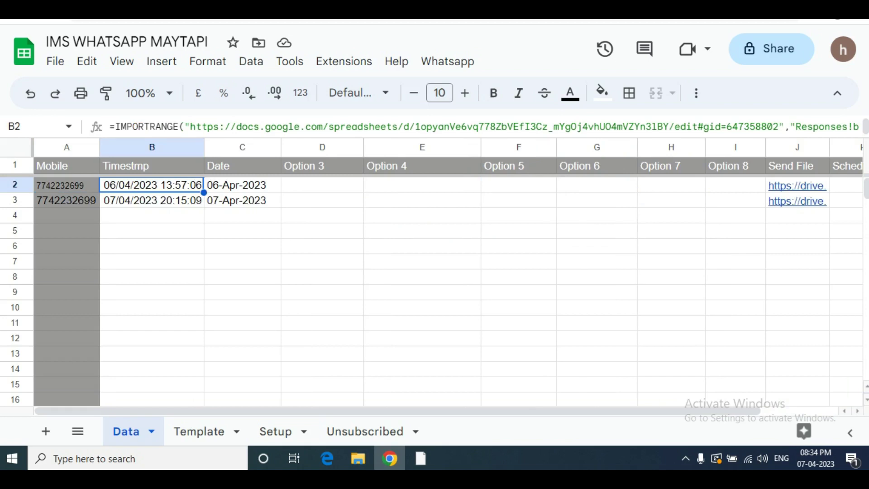
key(Right)
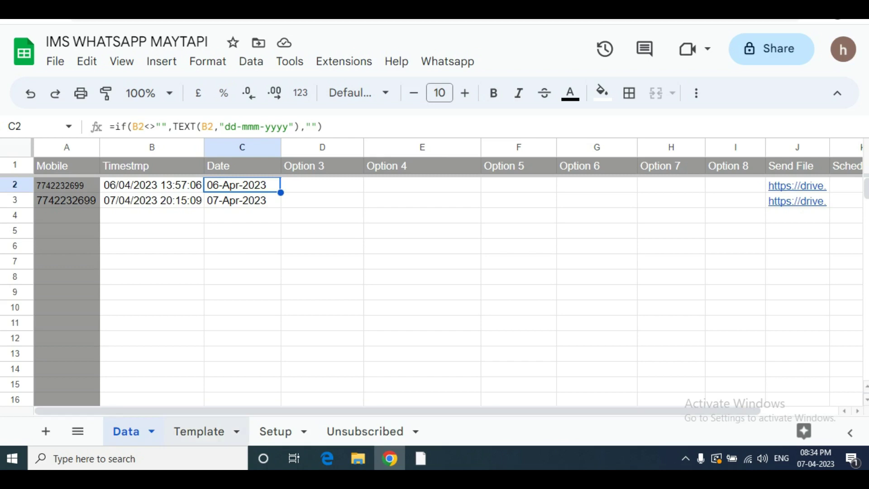
click(199, 431)
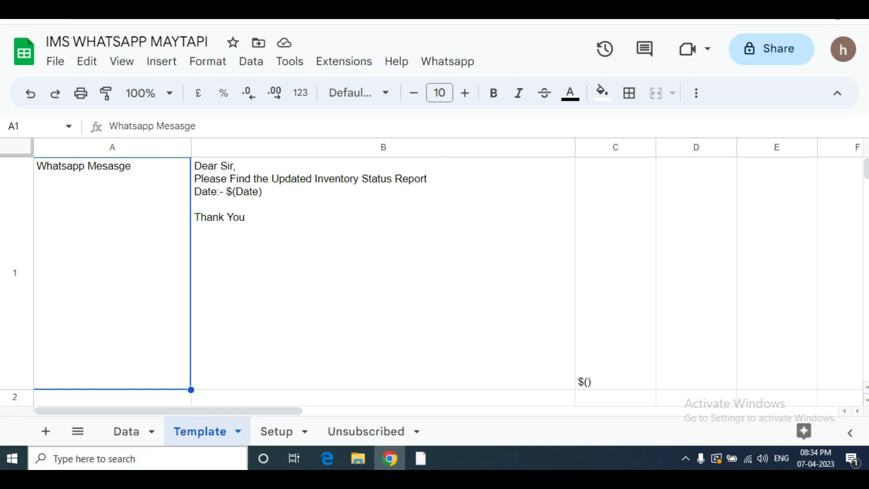
- Review the maytapi Setup sheet, then confirm the 07-Apr-2023 row's Status cell L3 is blank
click(276, 431)
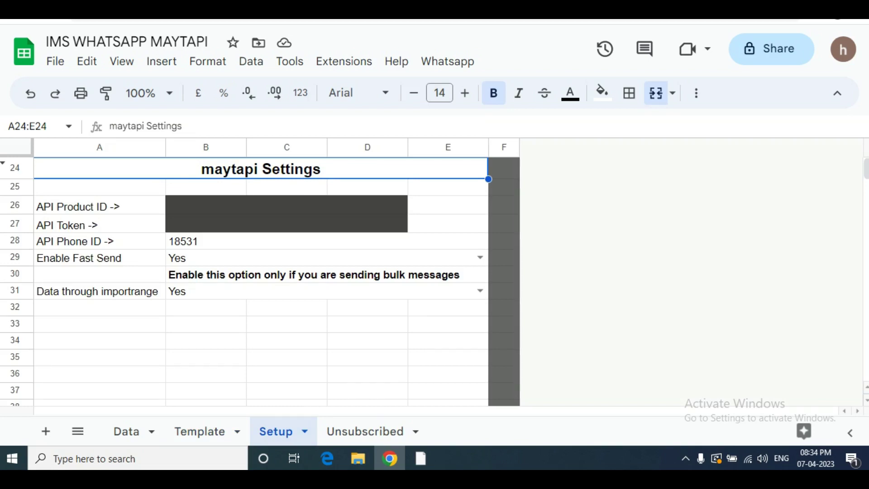
click(126, 431)
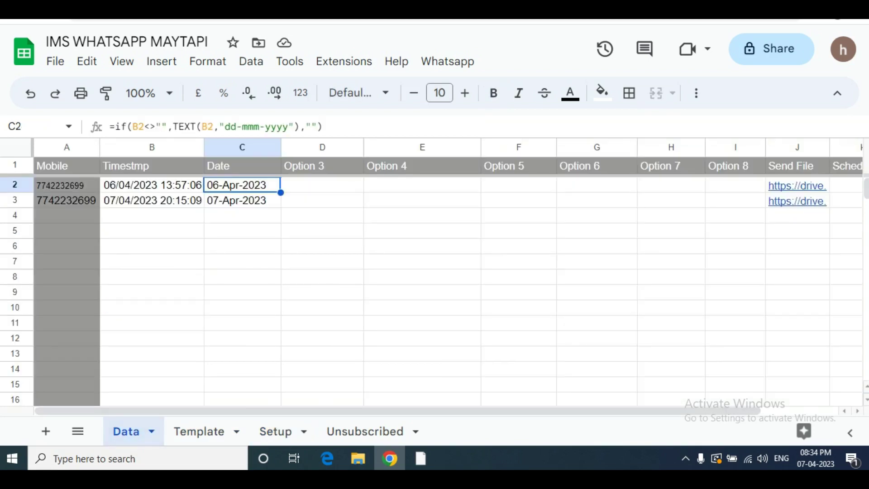
key(Right)
key(Right)
key(Right)
key(Right)
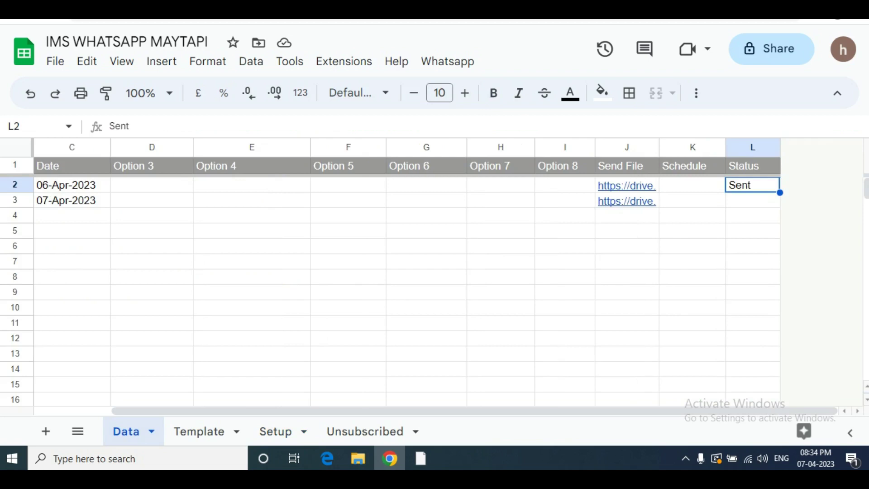
key(Down)
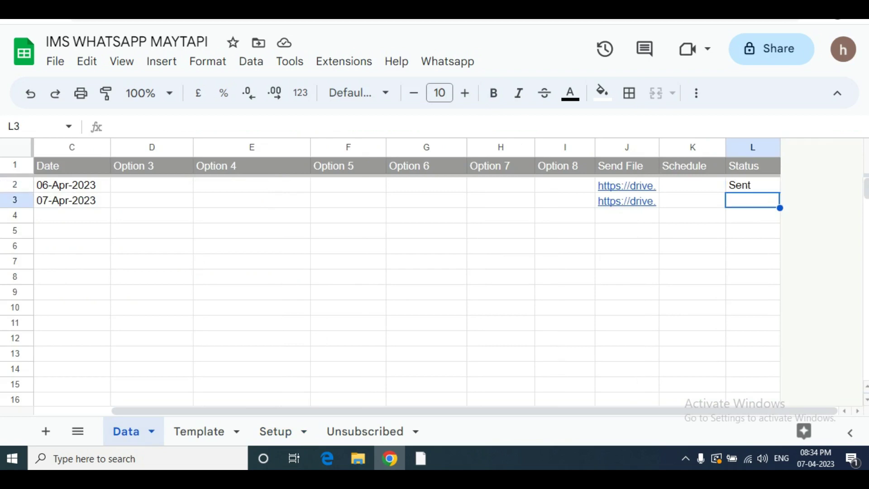
key(Left)
key(Left)
key(Left)
key(Left)
key(Left)
key(Left)
key(Left)
key(Left)
key(Right)
key(Right)
key(Right)
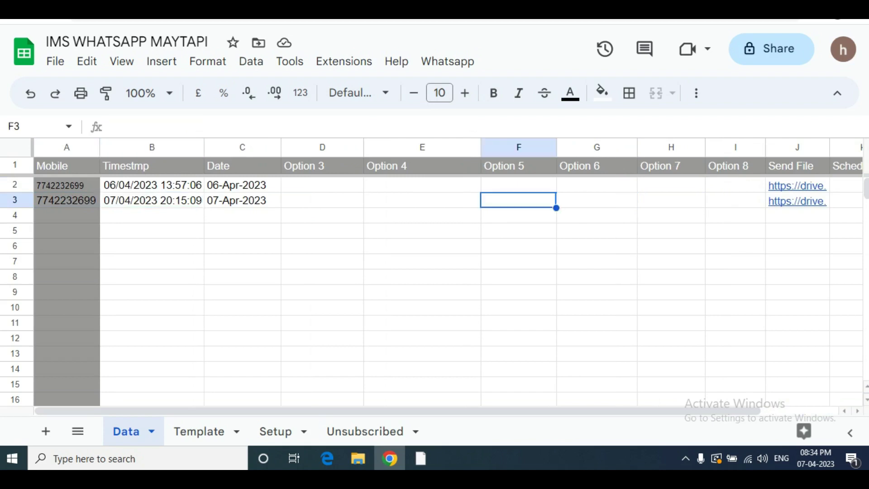
key(Right)
key(Right)
key(Right)
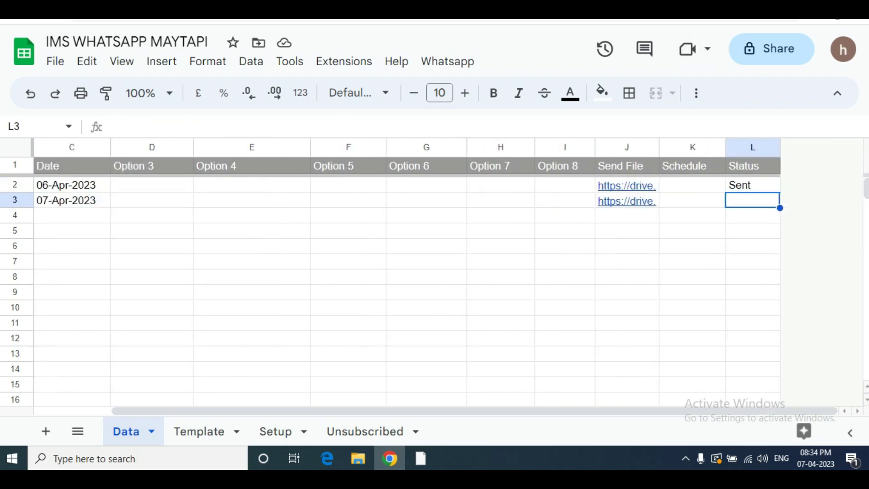
- Send the pending 07-Apr-2023 inventory PDF immediately with Whatsapp > Send Now
key(ctrl+Tab)
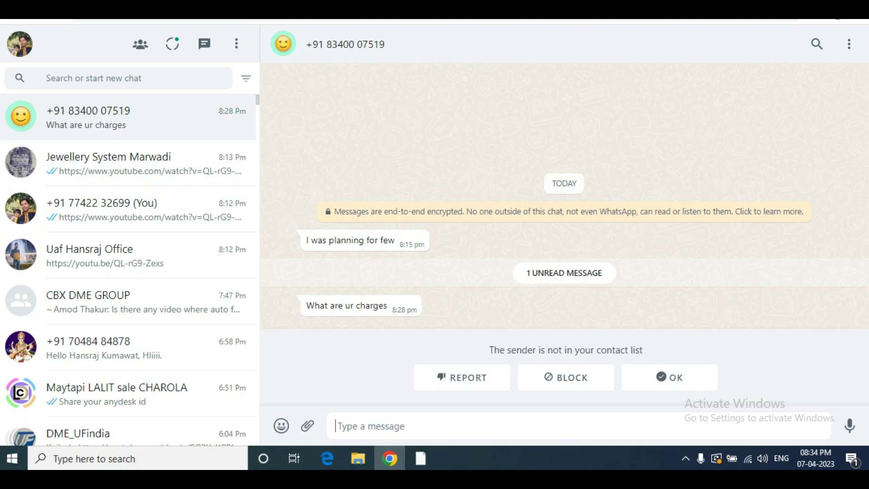
key(ctrl+shift+Tab)
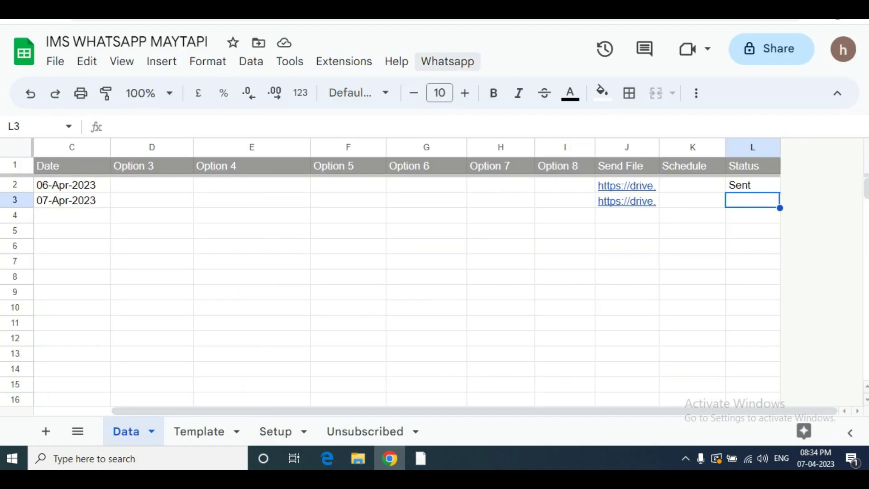
click(447, 61)
click(454, 88)
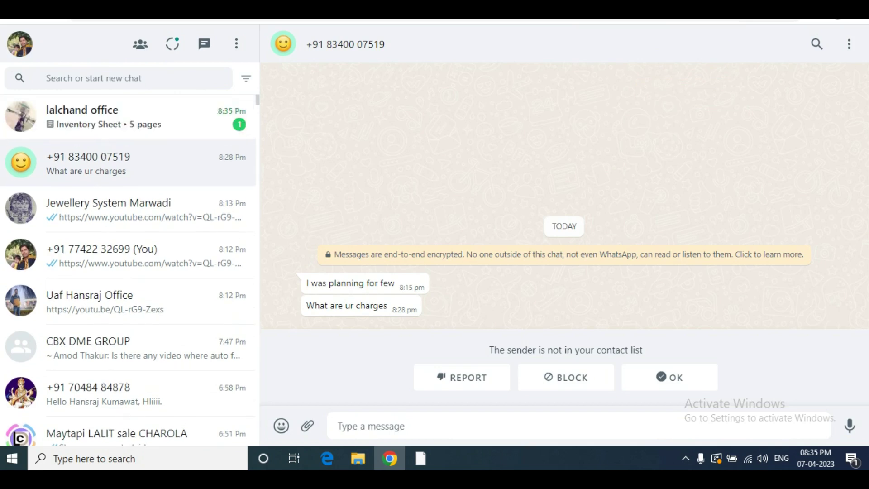
- Open the office chat and download the received Inventory Sheet PDF to view it
click(127, 117)
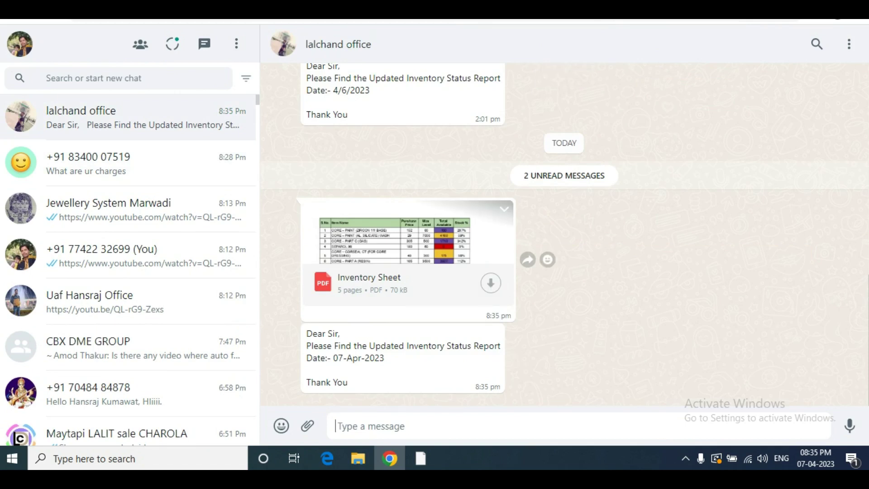
click(491, 282)
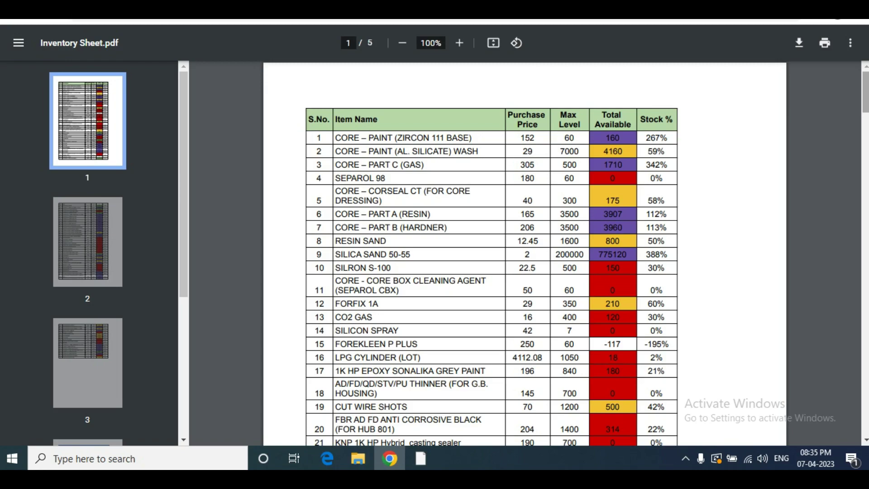
scroll(526, 253, down, 8)
scroll(526, 253, down, 5)
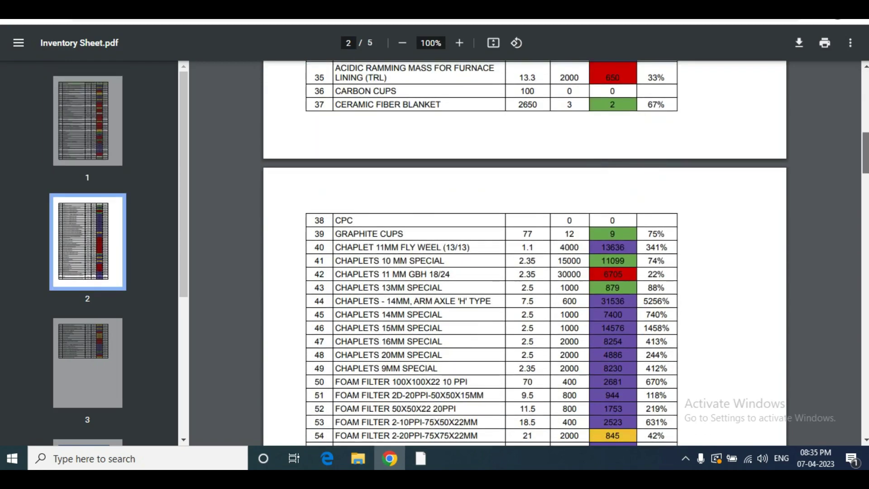
scroll(525, 253, down, 5)
scroll(525, 253, down, 5)
scroll(525, 254, down, 5)
scroll(525, 254, down, 5)
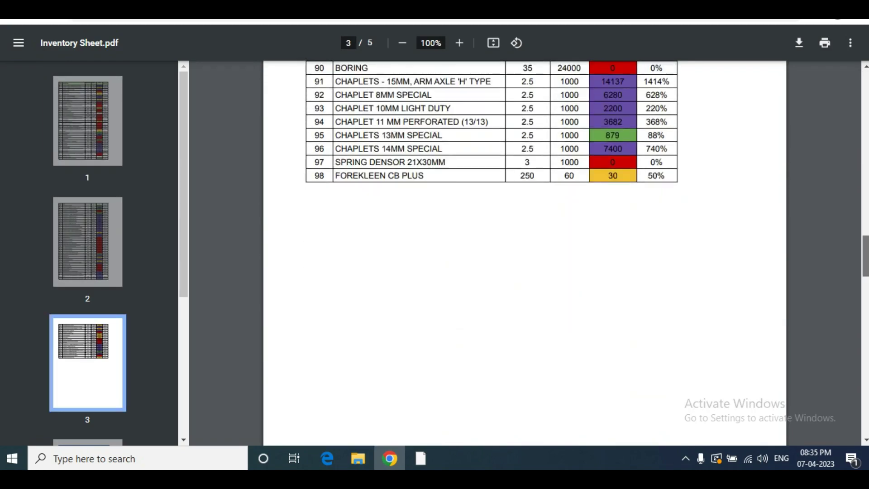
scroll(525, 253, down, 5)
scroll(525, 254, down, 5)
scroll(525, 254, down, 8)
scroll(525, 253, down, 8)
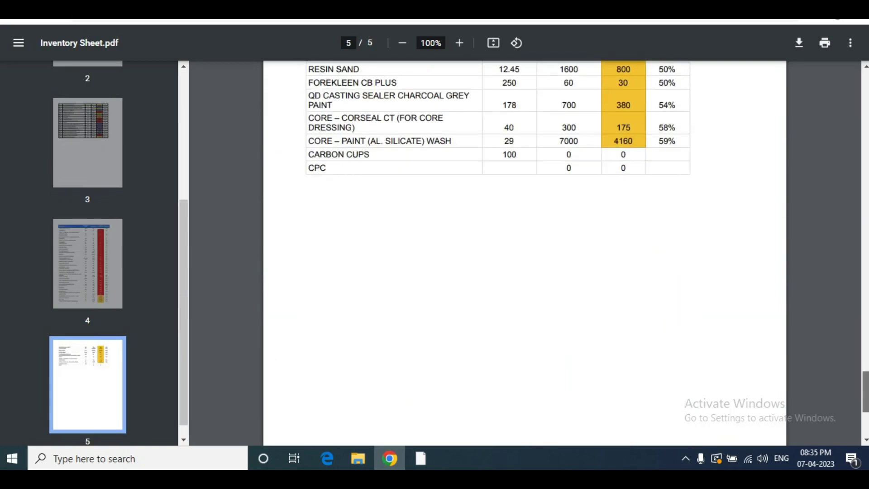
scroll(526, 253, down, 3)
scroll(525, 253, up, 5)
scroll(525, 253, up, 5)
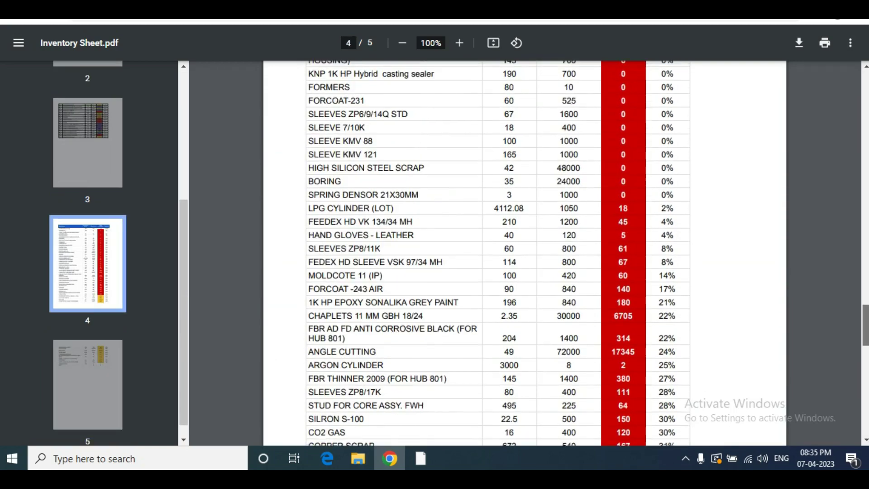
scroll(525, 253, up, 5)
scroll(525, 253, up, 5)
scroll(526, 253, up, 5)
scroll(525, 254, up, 3)
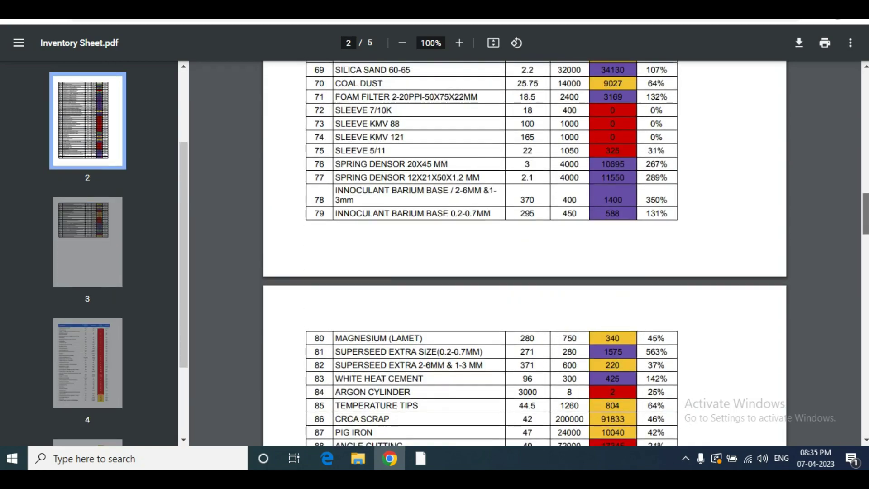
scroll(525, 253, up, 3)
scroll(525, 253, up, 3)
scroll(525, 253, up, 3)
scroll(525, 253, up, 5)
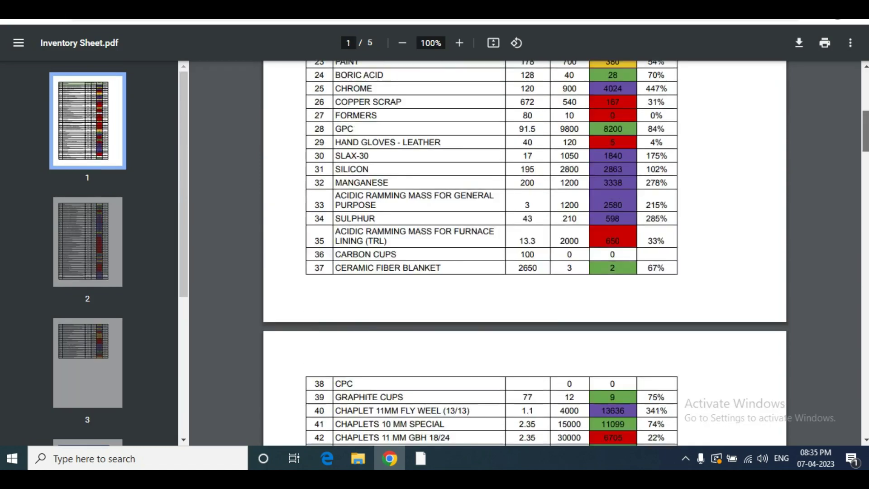
scroll(525, 254, up, 8)
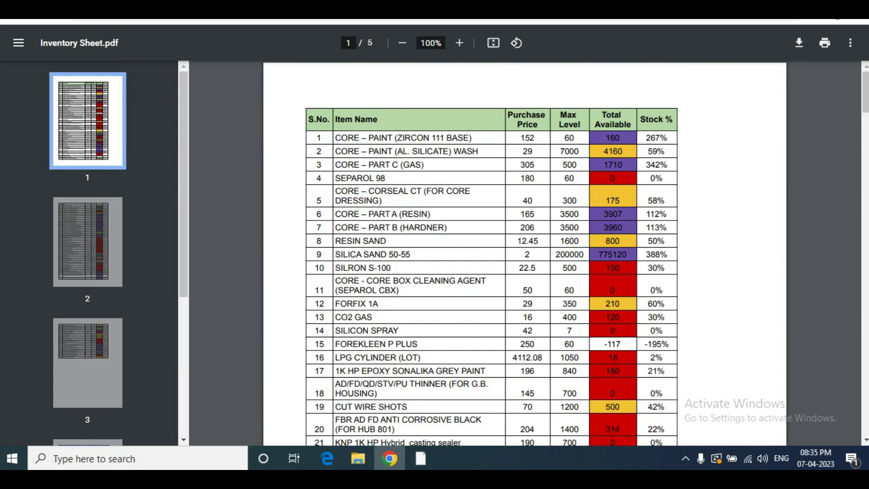
scroll(525, 253, down, 10)
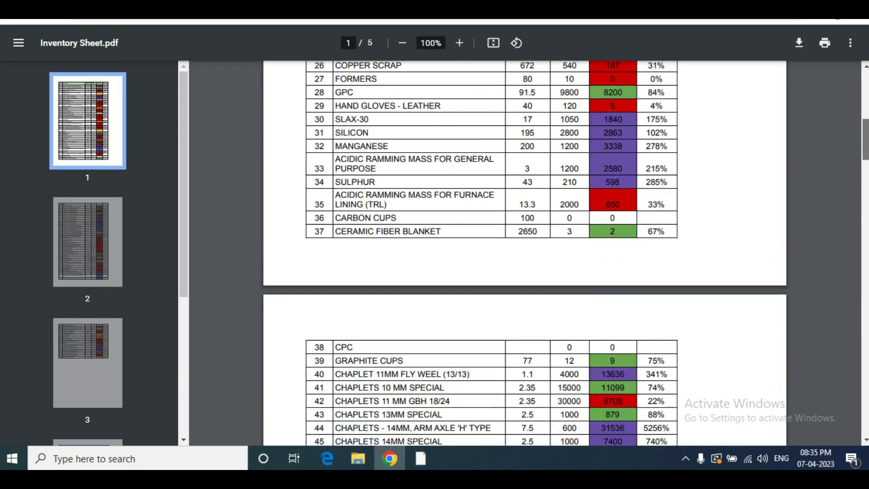
scroll(525, 253, down, 5)
scroll(525, 253, down, 9)
scroll(525, 254, down, 8)
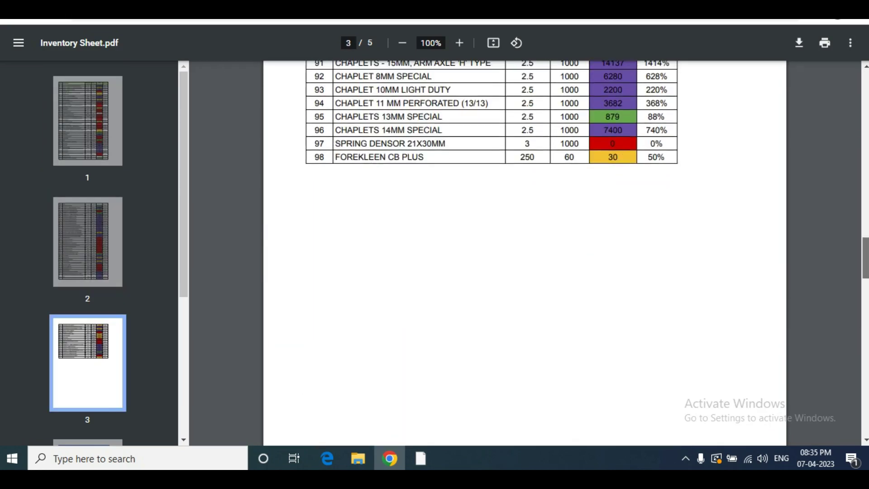
scroll(525, 254, down, 10)
scroll(525, 254, down, 4)
scroll(525, 254, down, 7)
scroll(525, 254, down, 3)
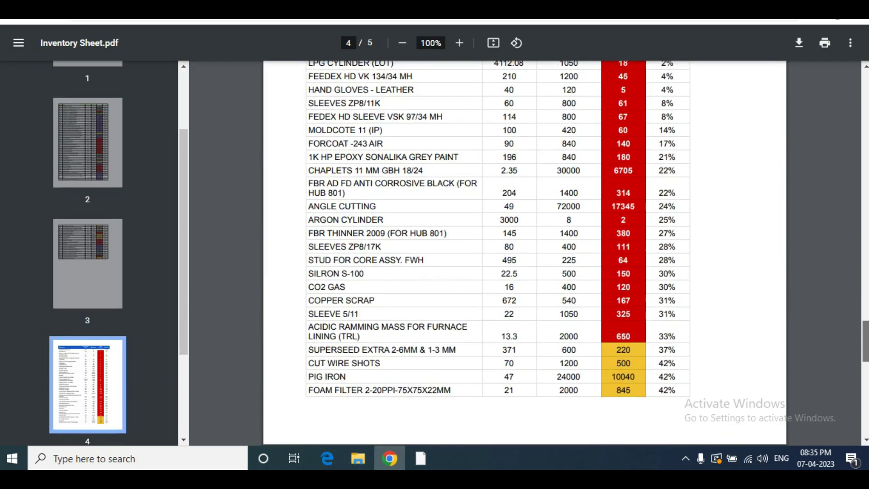
scroll(525, 253, down, 10)
scroll(525, 253, down, 6)
scroll(525, 254, down, 1)
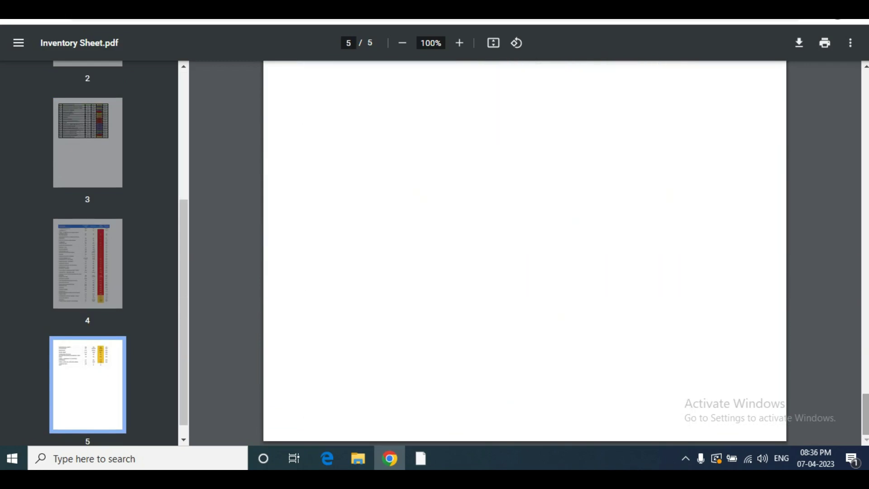